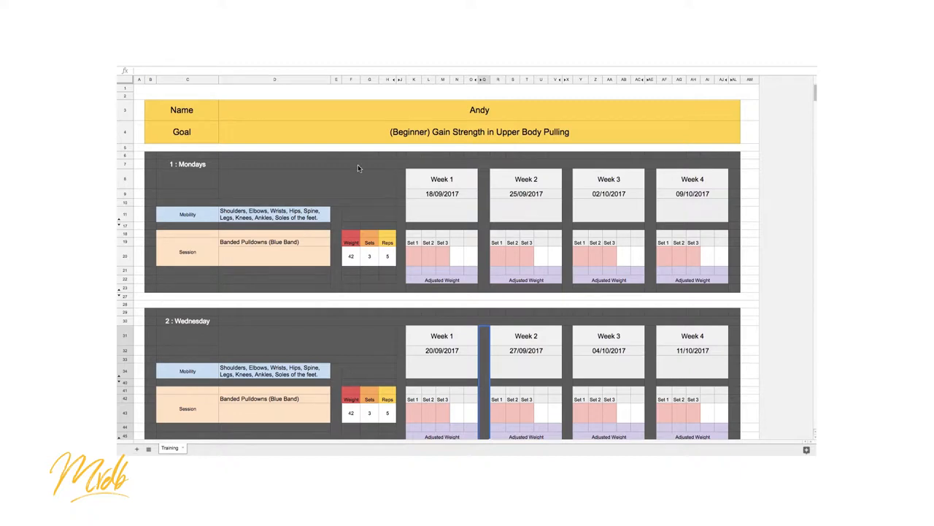
scroll(358, 168, "down", 1)
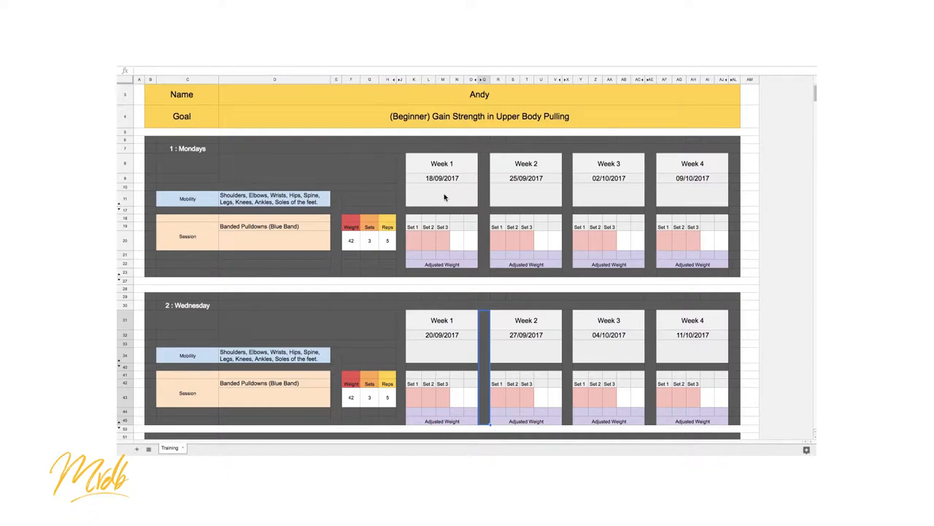
Return to the top and point out the Week 1 heading and the Monday, Wednesday and Friday blocks.
key("ctrl+Home")
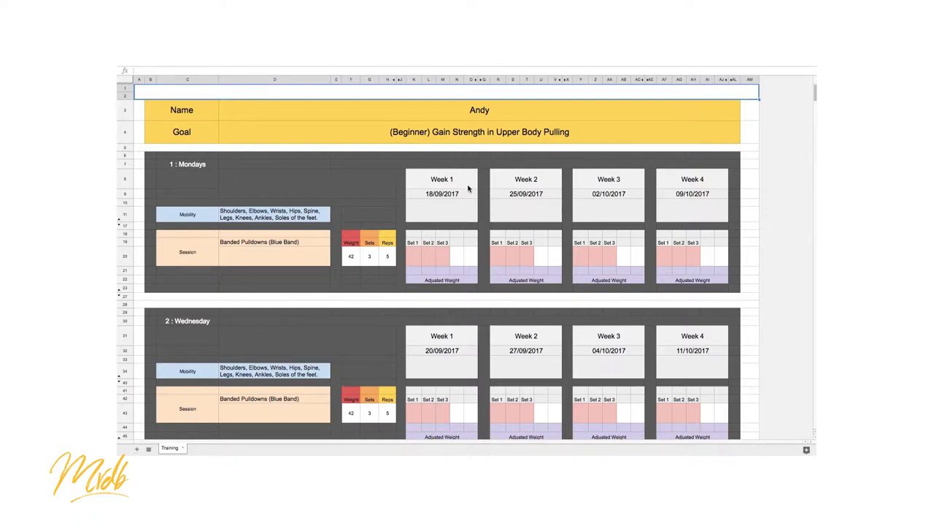
left_click(460, 183)
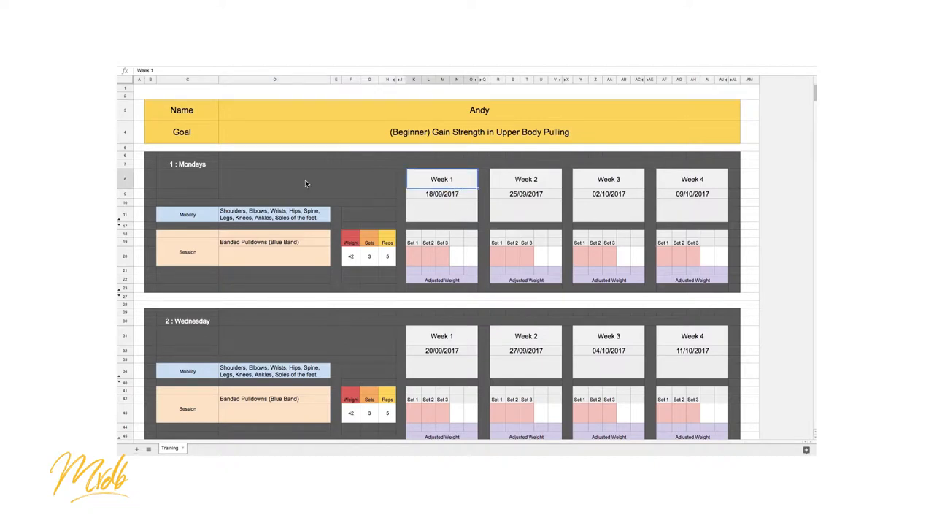
left_click(178, 168)
scroll(245, 188, "down", 4)
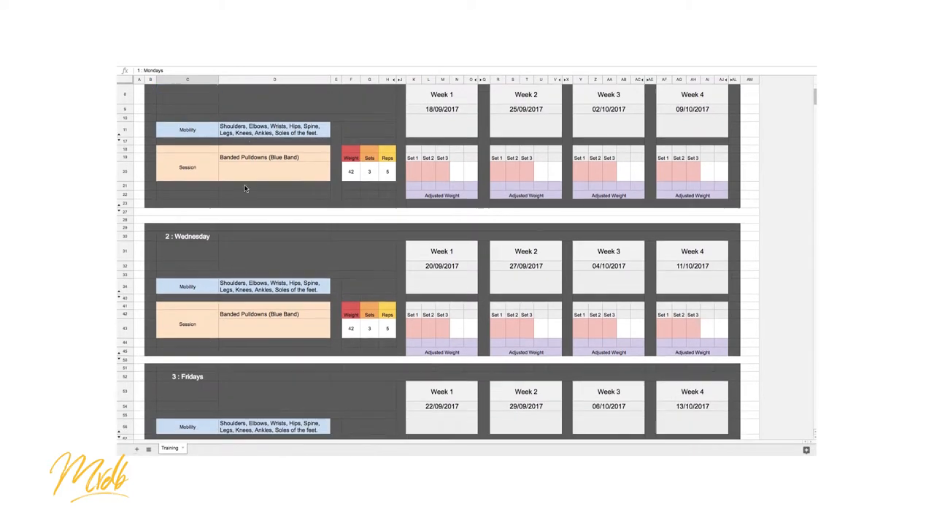
left_click(213, 238)
scroll(332, 235, "down", 4)
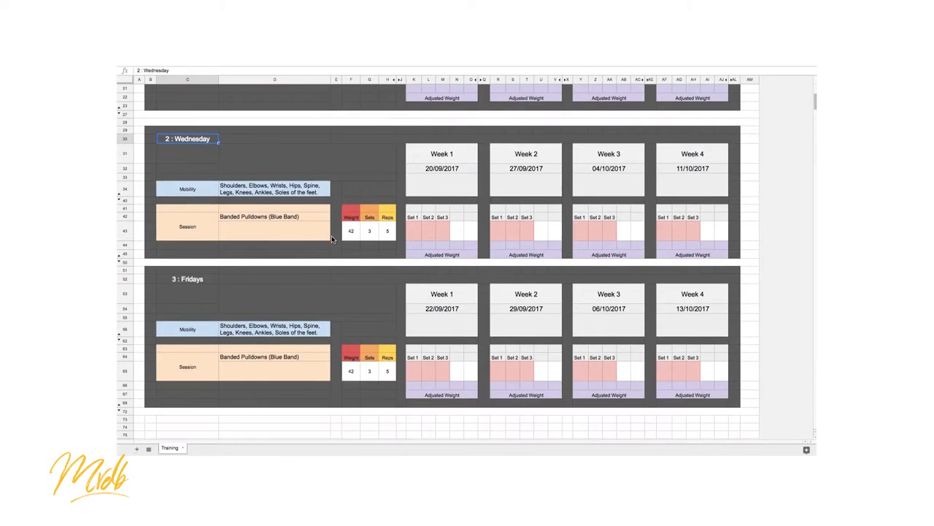
left_click(173, 285)
scroll(453, 324, "up", 8)
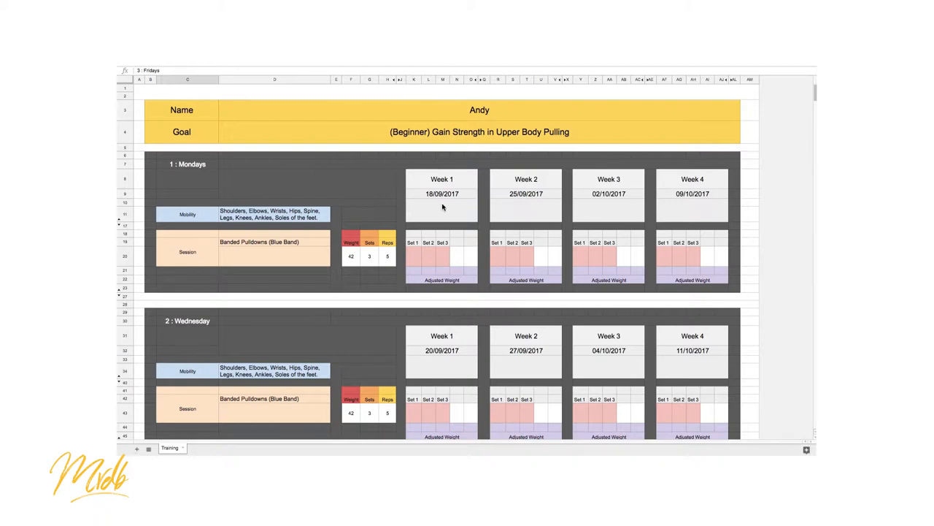
scroll(454, 373, "down", 3)
scroll(453, 373, "up", 3)
Review Monday's base weight of 42, its sets and reps, and the empty Week 1 set cells.
left_click(352, 259)
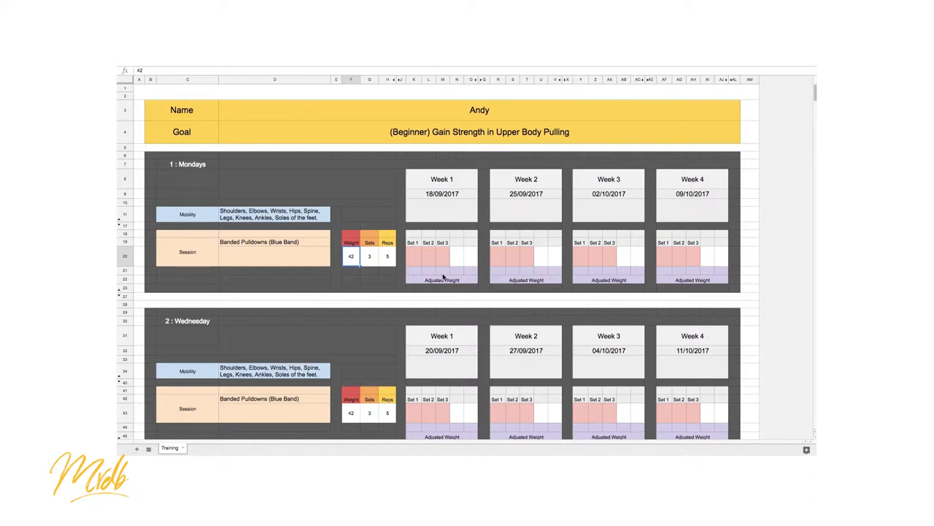
left_click(370, 257)
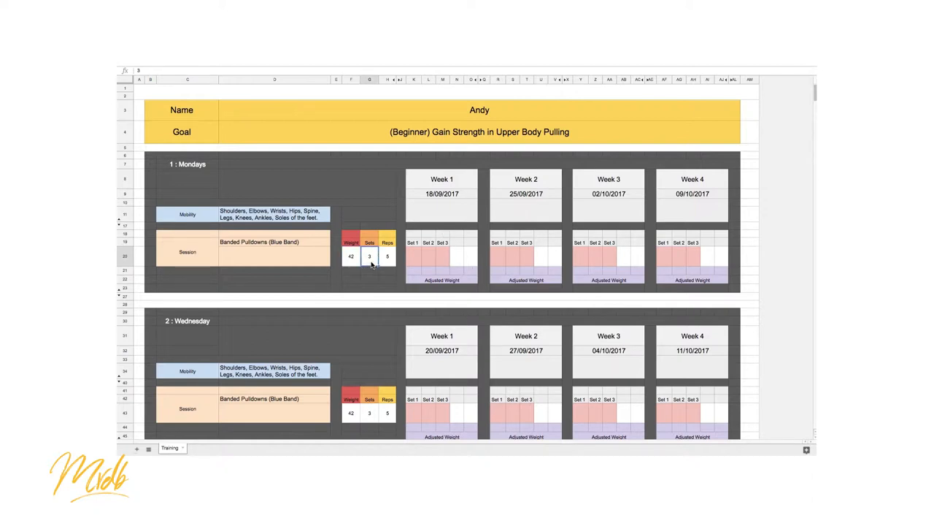
left_click(389, 258)
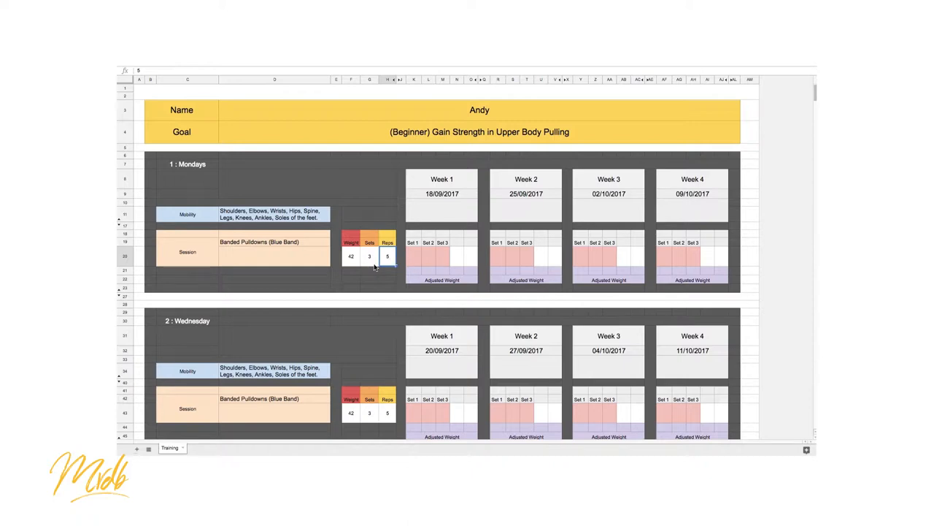
left_click(369, 256)
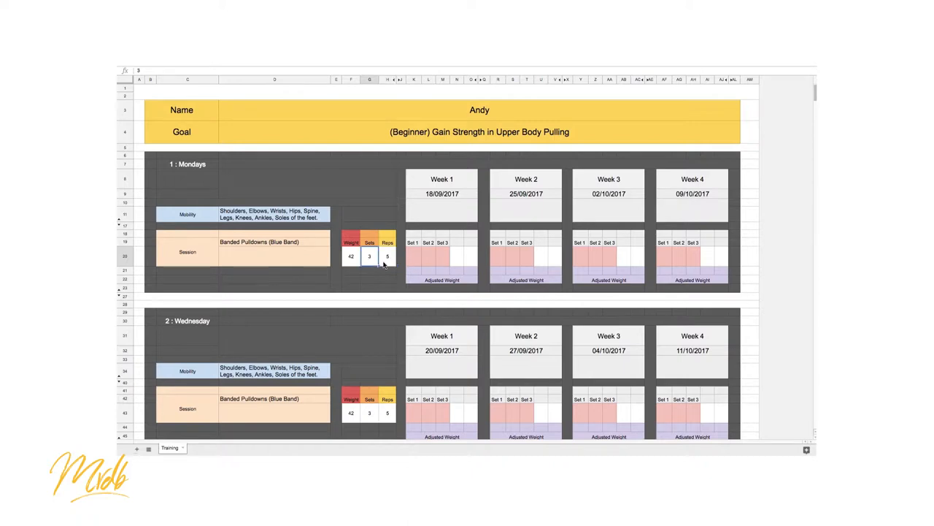
left_click(413, 256)
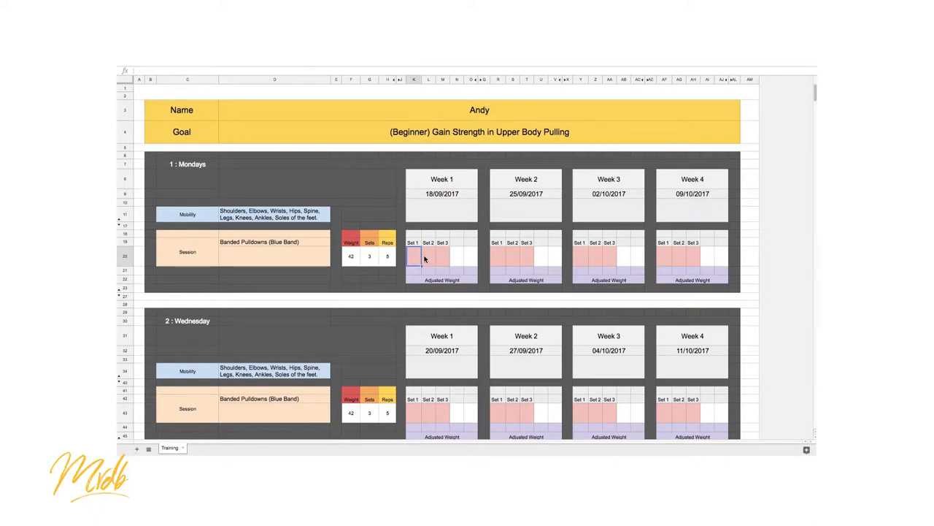
left_click(444, 257)
left_click(413, 256)
left_click(430, 259)
left_click(414, 259)
left_click(388, 257)
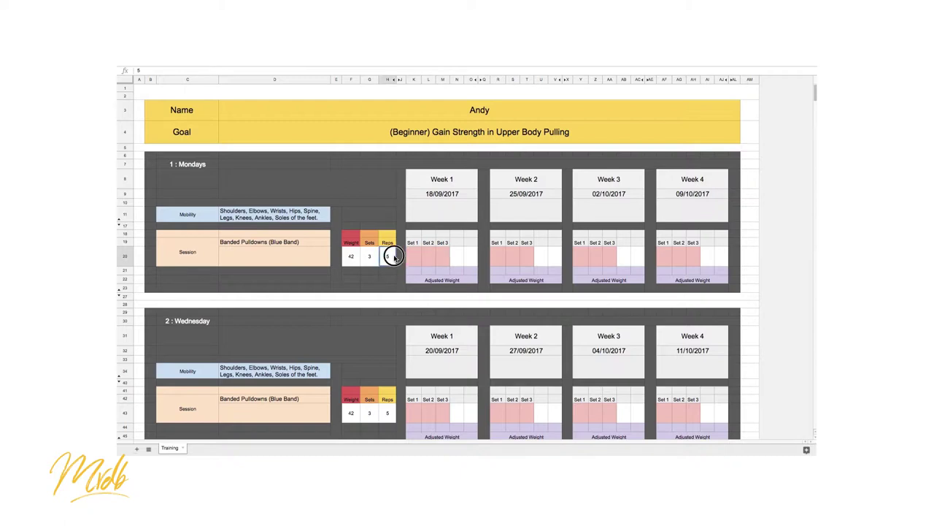
left_click(352, 257)
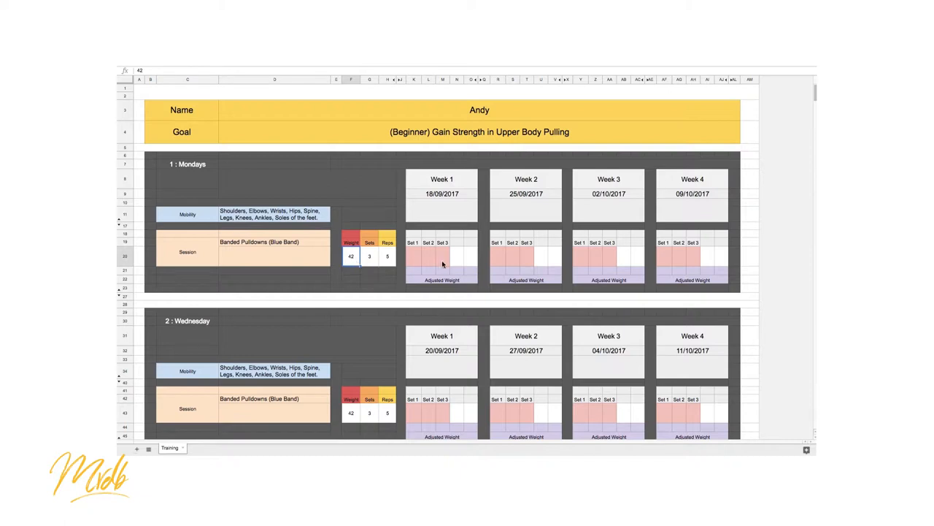
Enter 210 in Monday's Week 1 Set 1 cell so it turns green.
left_click(412, 259)
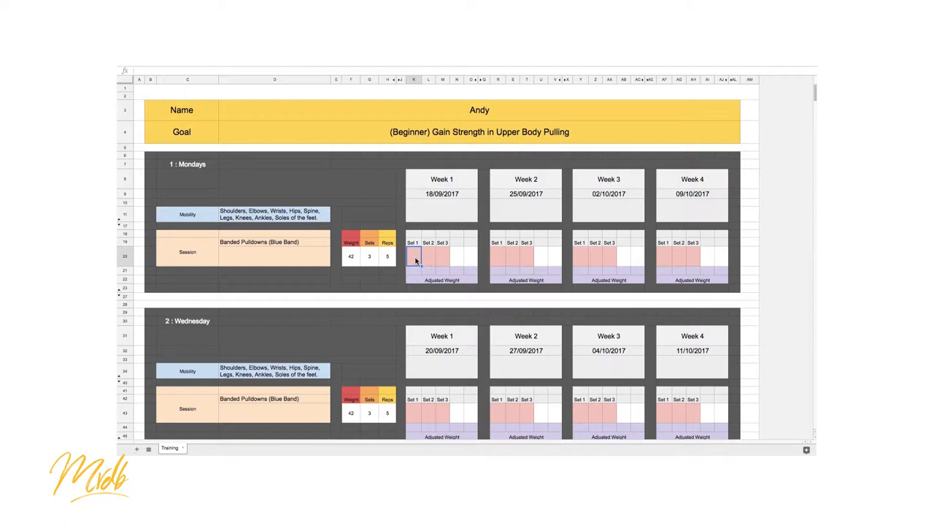
type("5")
key("Return")
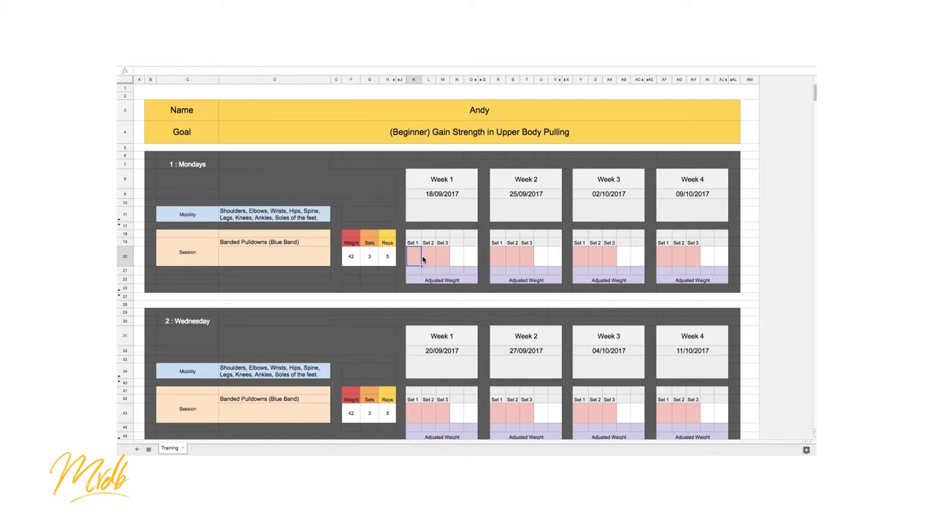
left_click(391, 259)
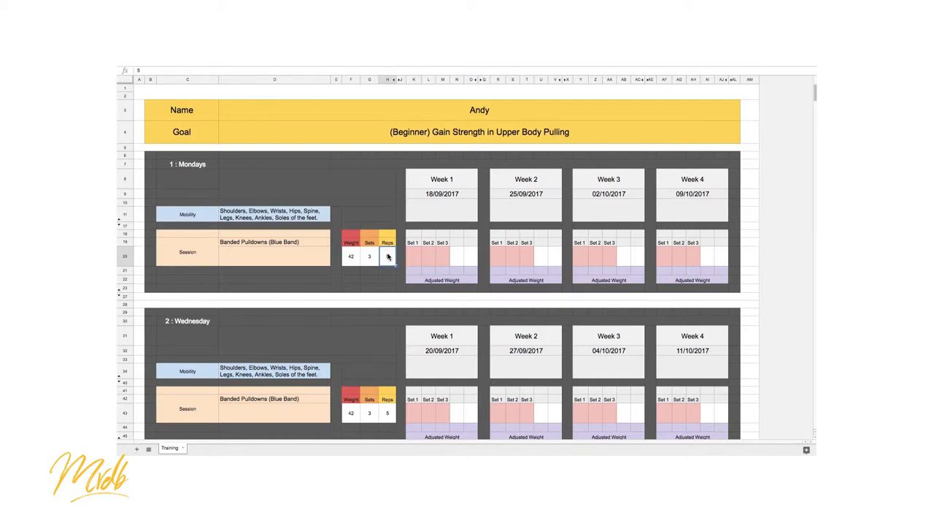
left_click(346, 260)
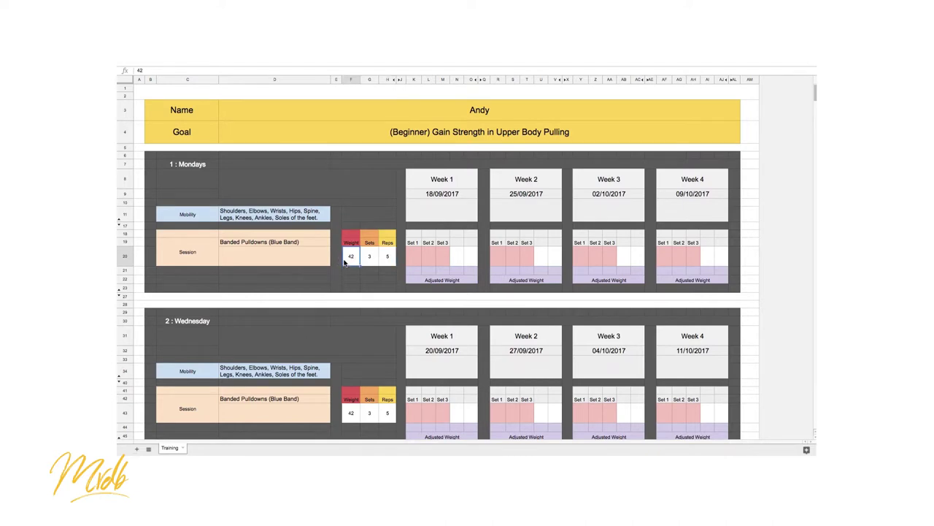
left_click(414, 257)
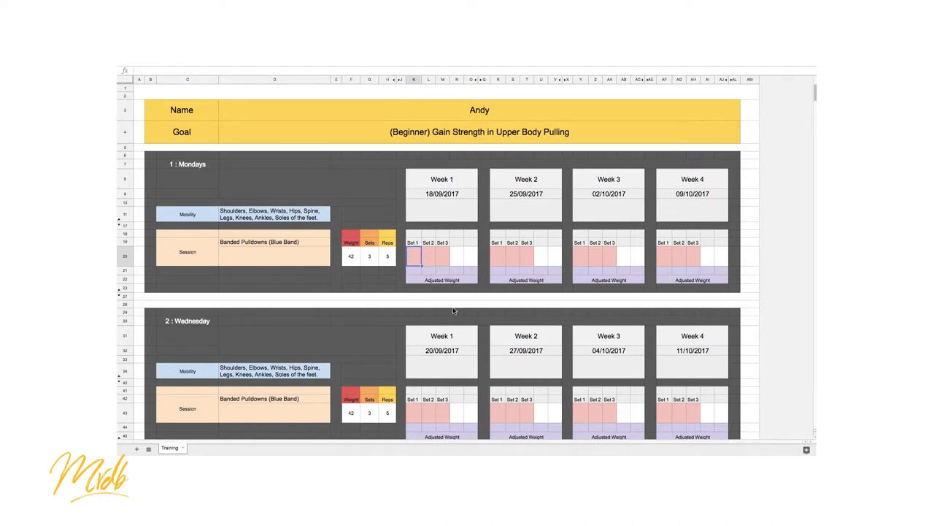
type("210")
key("Return")
Enter 210 in Monday's Week 1 Set 2 and Set 3 cells, completing the row in green.
left_click(431, 256)
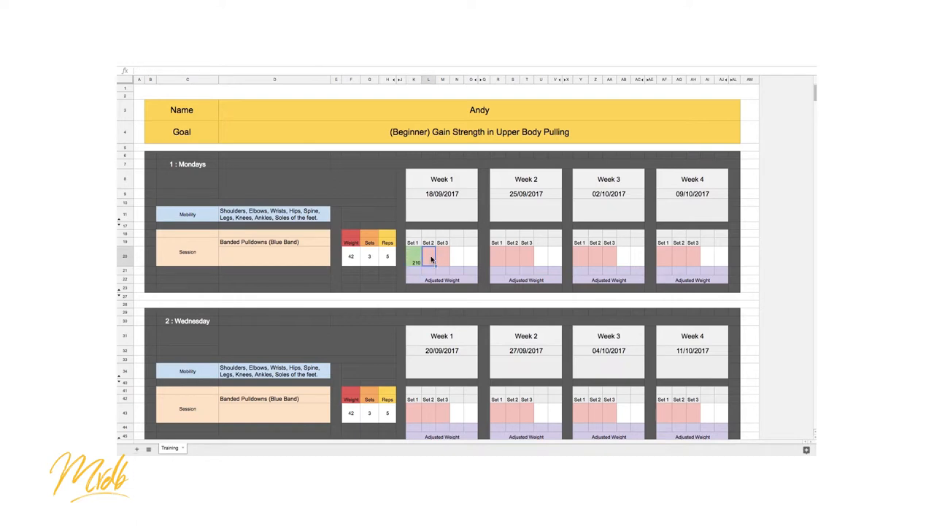
left_click(419, 258)
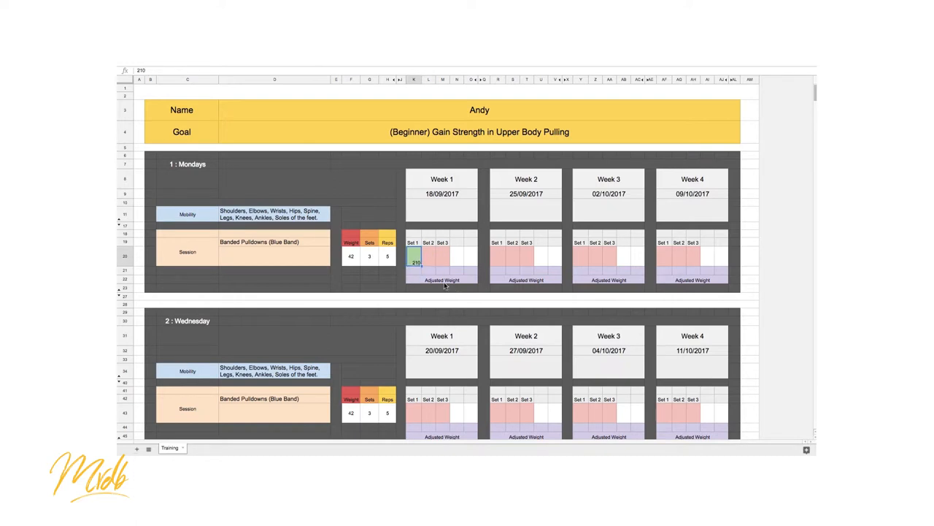
left_click(352, 257)
left_click(426, 254)
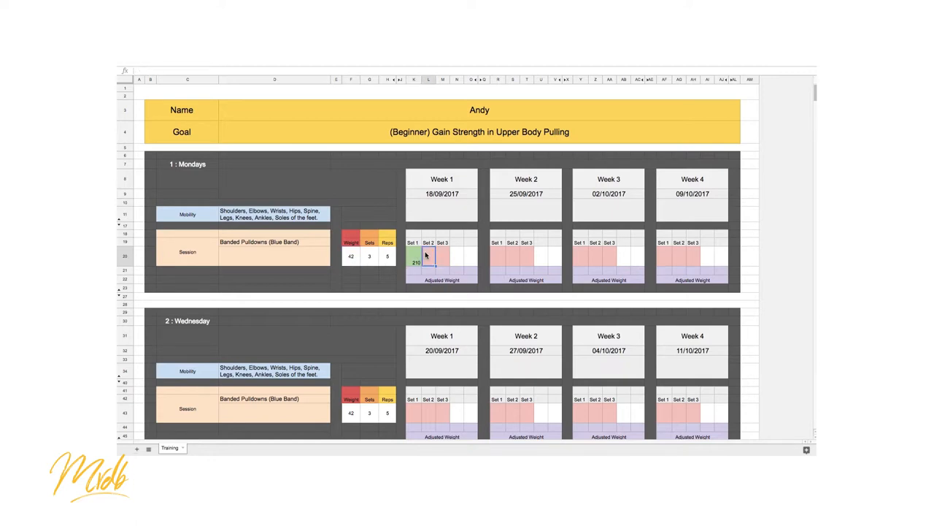
left_click(417, 261)
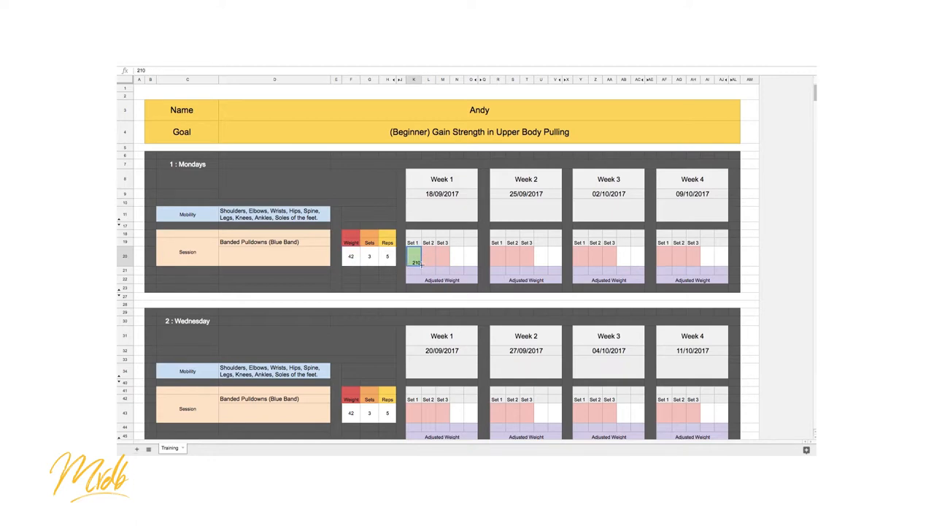
left_click(433, 262)
type("210")
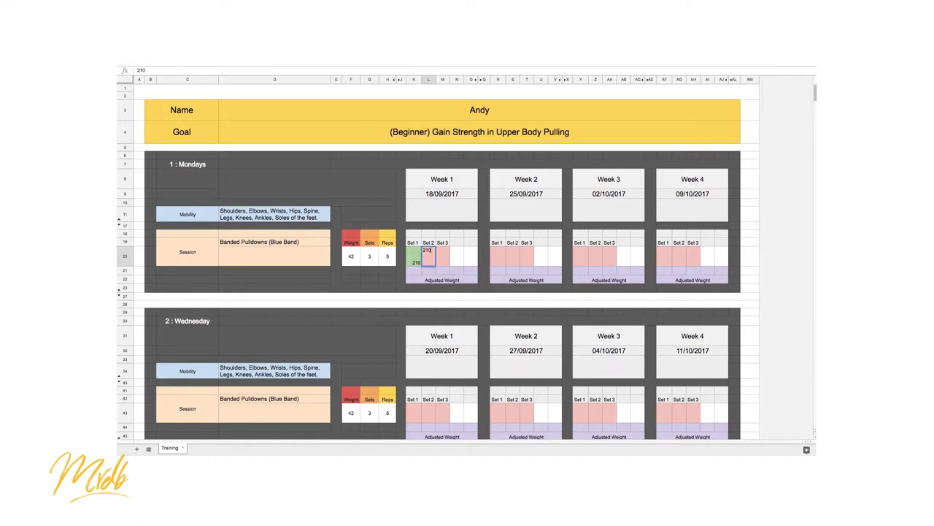
left_click(441, 259)
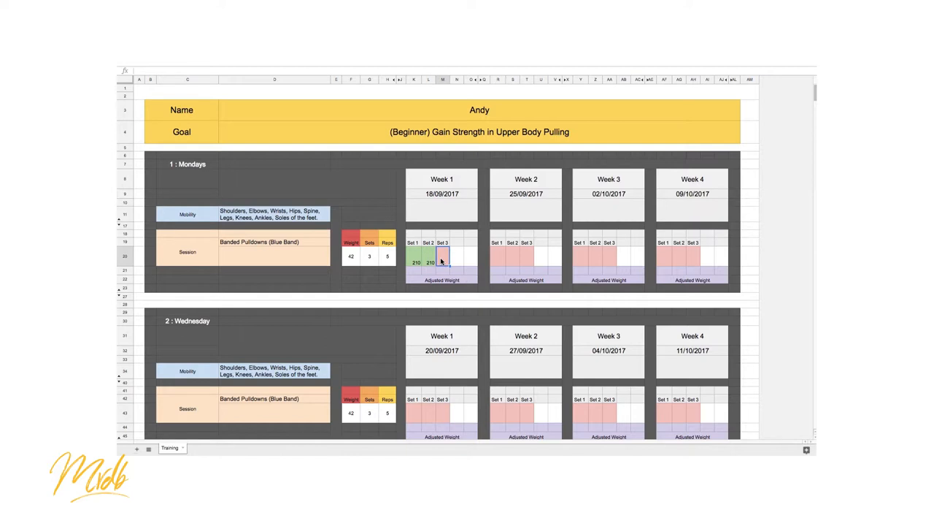
type("210")
left_click(458, 264)
left_click(446, 260)
left_click(415, 261)
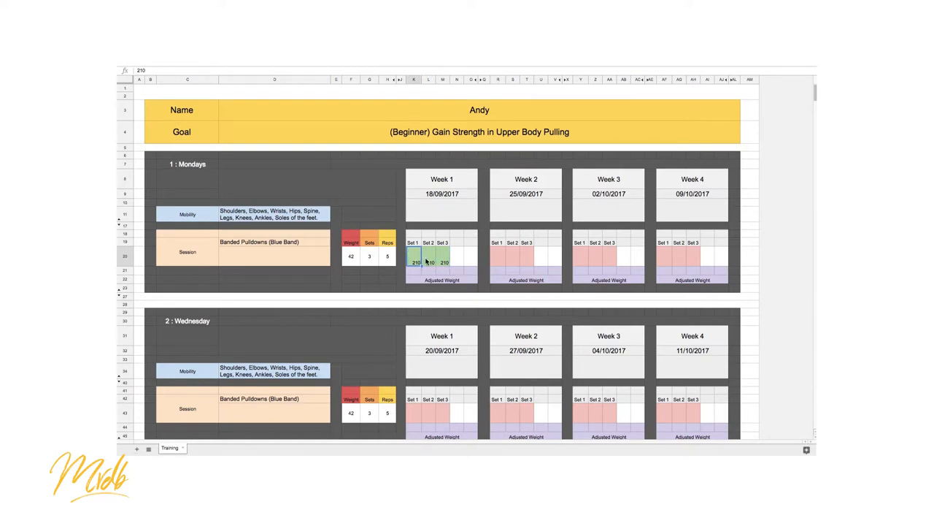
left_click(430, 261)
left_click(443, 261)
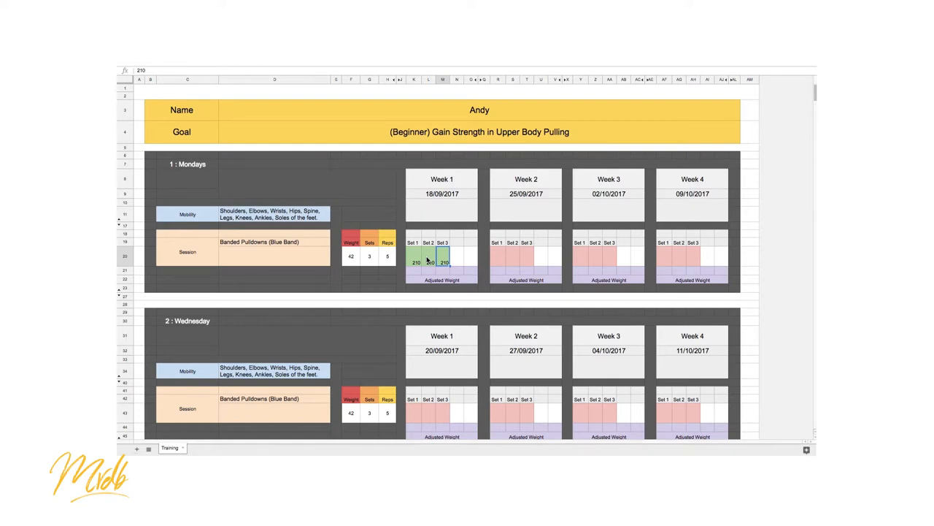
scroll(428, 261, "down", 3)
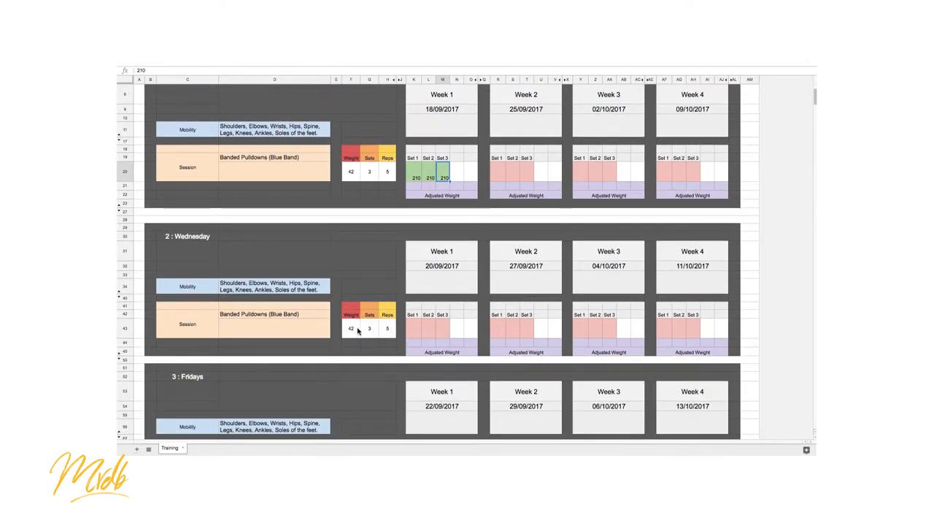
Enter 210 in Wednesday's Week 1 Set 1–3 cells so they turn green like Monday's.
left_click(358, 329)
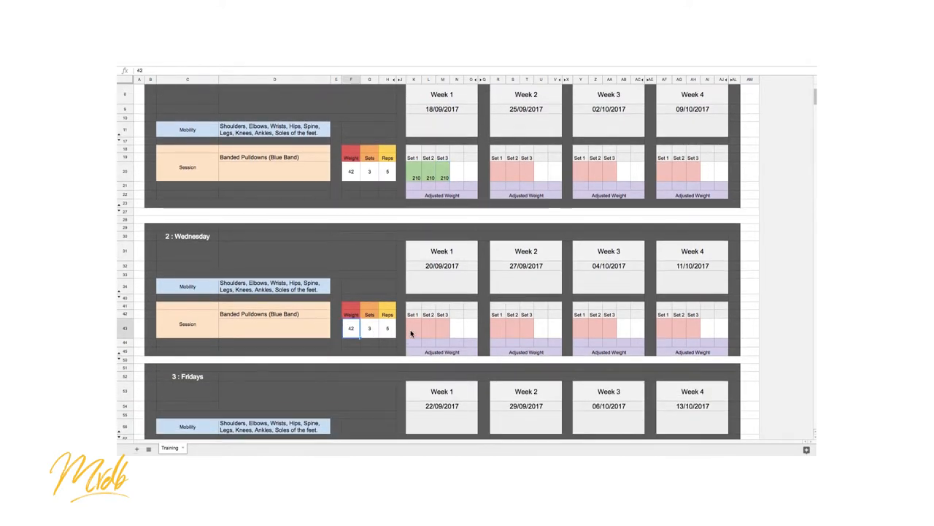
left_click(369, 330)
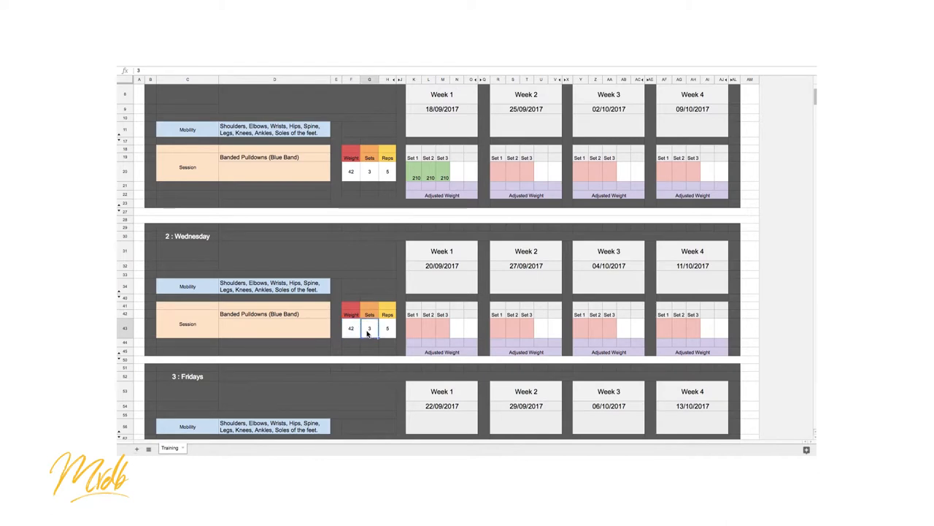
left_click(414, 333)
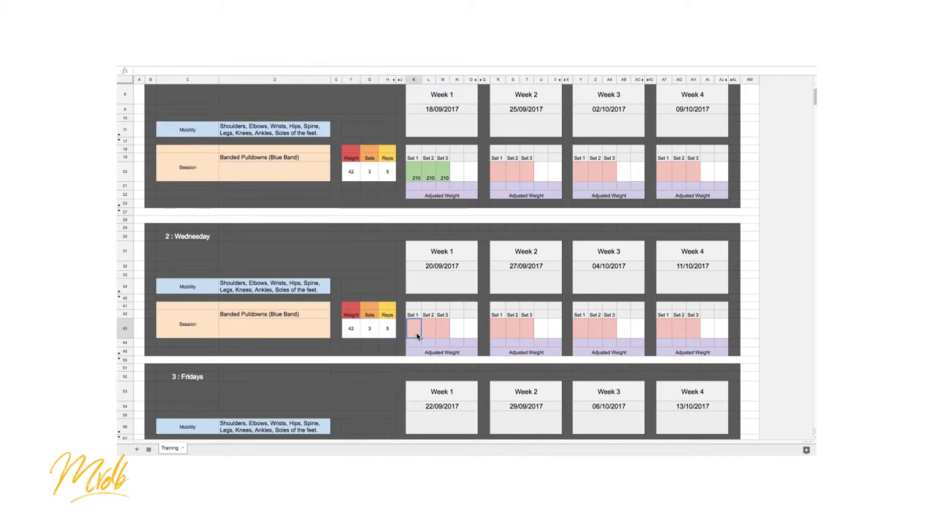
type("210")
key("Return")
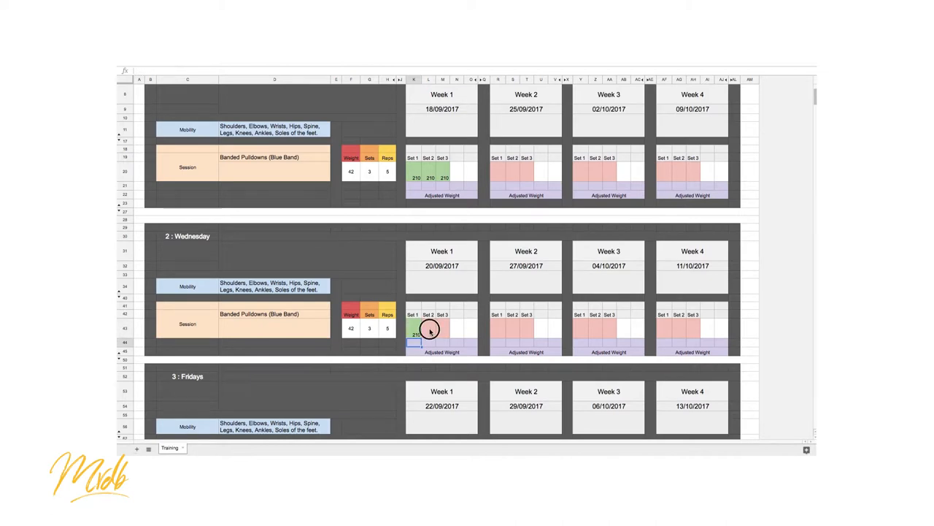
left_click(430, 333)
type("210")
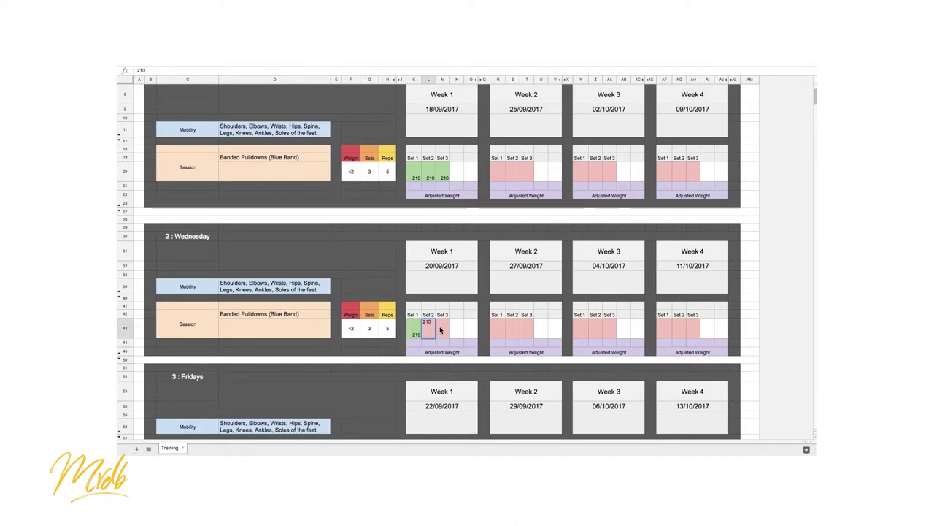
left_click(442, 333)
type("210")
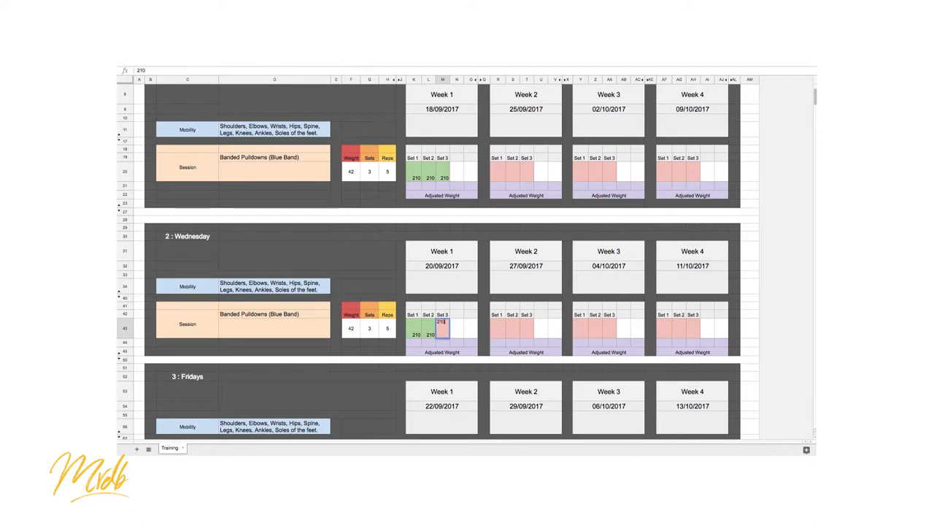
left_click(455, 333)
scroll(438, 336, "down", 4)
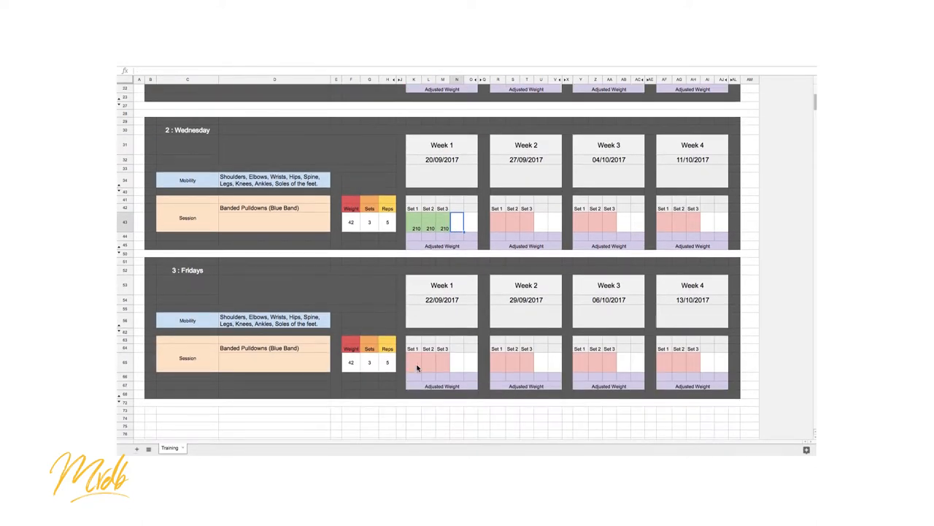
scroll(445, 241, "up", 1)
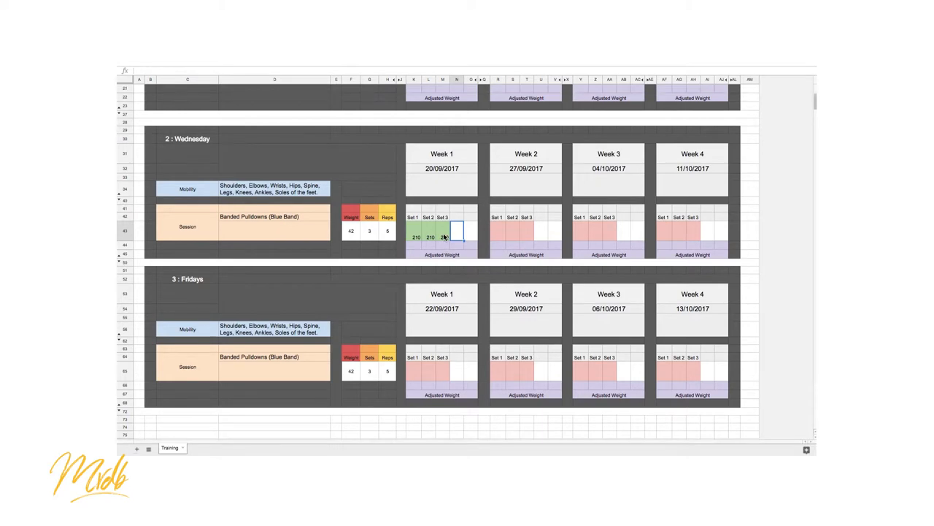
scroll(449, 249, "up", 3)
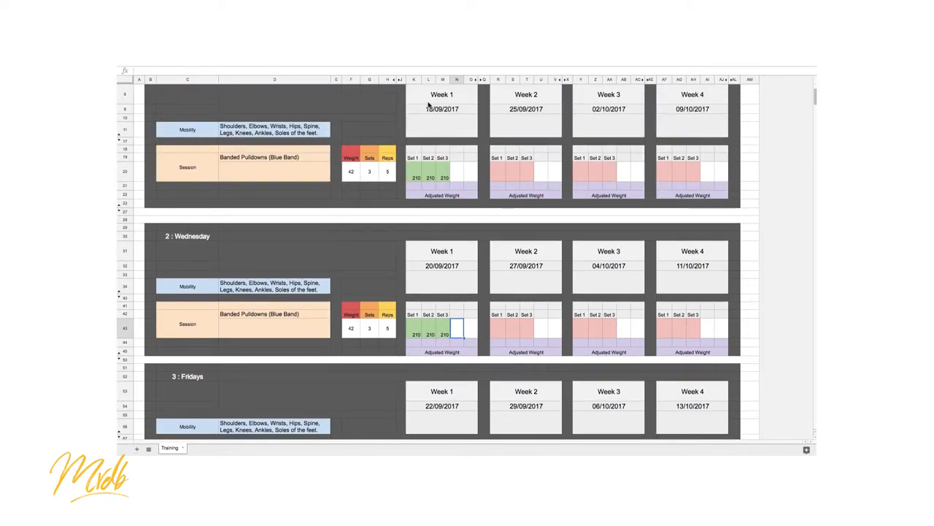
left_click(415, 177)
left_click(445, 177)
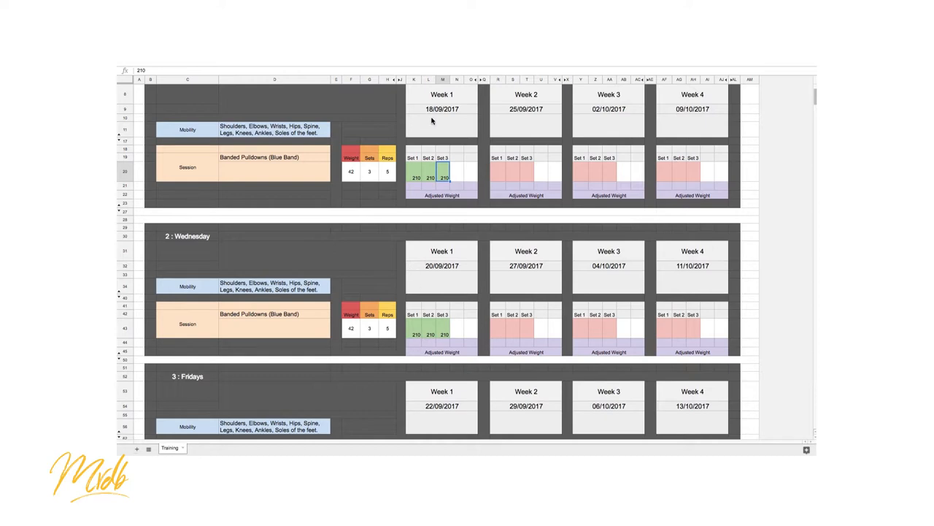
Enter 43 as the adjusted weight under each Wednesday Week 1 set (K44:M44).
left_click(355, 174)
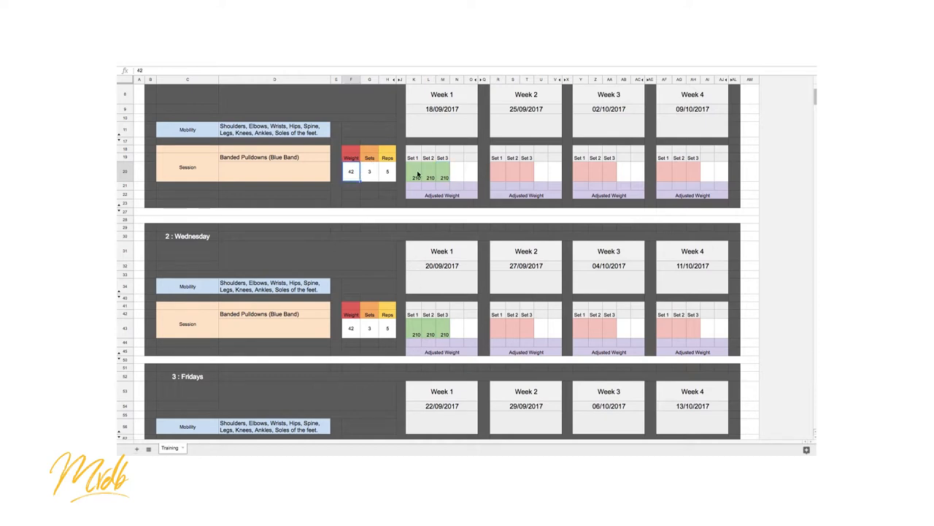
left_click(416, 345)
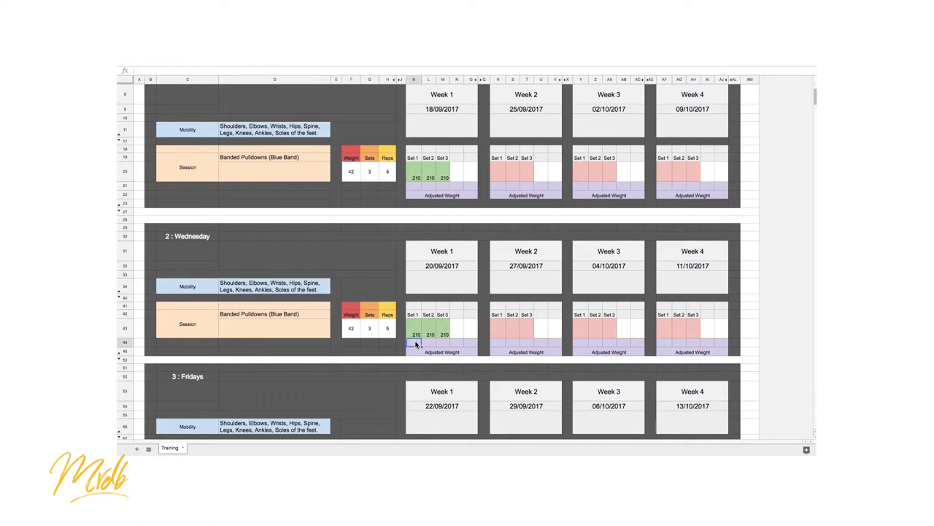
type("43")
left_click(430, 344)
type("43")
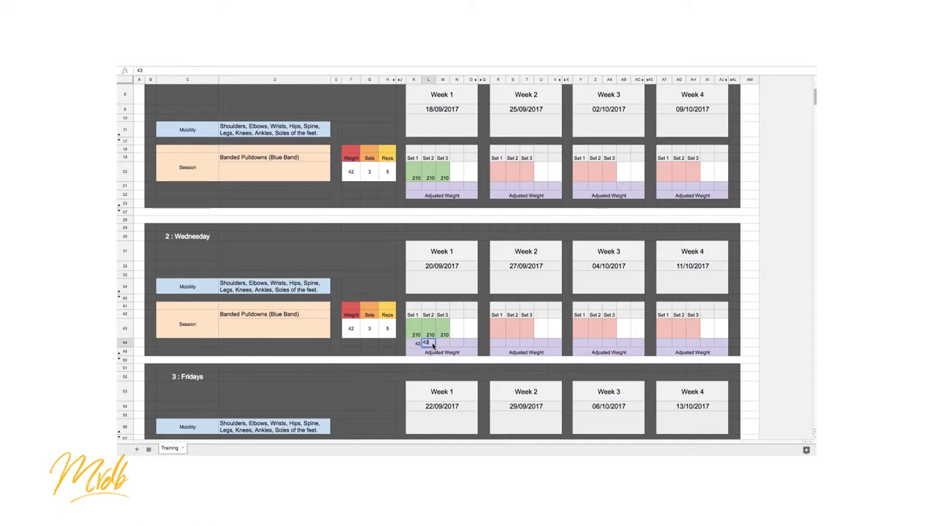
left_click(444, 344)
type("43")
Overwrite Wednesday's Week 1 set values in K43:M43 from 210 to 213.
left_click(416, 334)
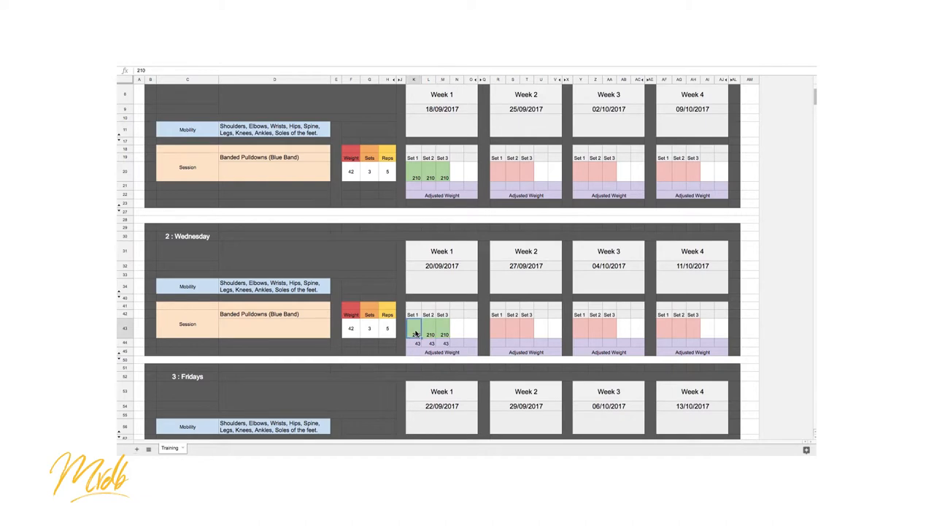
type("213")
left_click(430, 334)
type("213")
left_click(444, 334)
type("213")
left_click(458, 329)
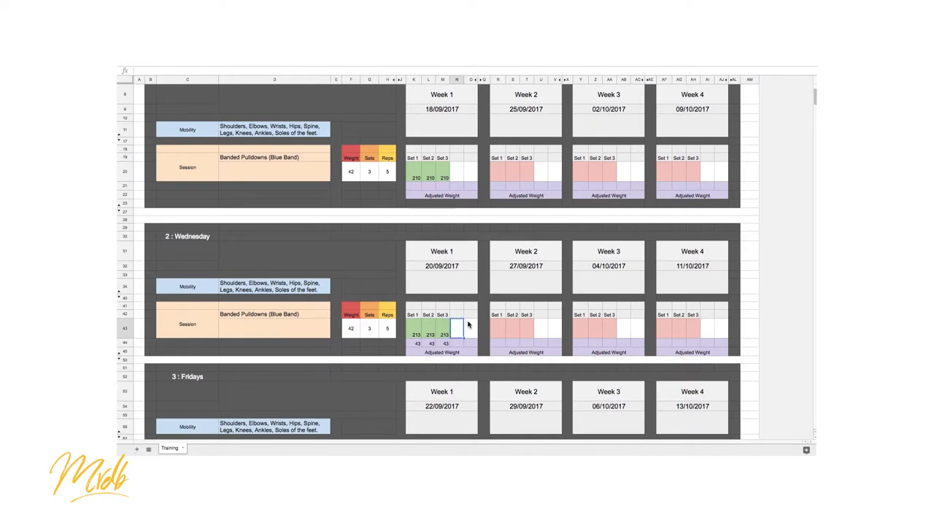
scroll(468, 324, "down", 3)
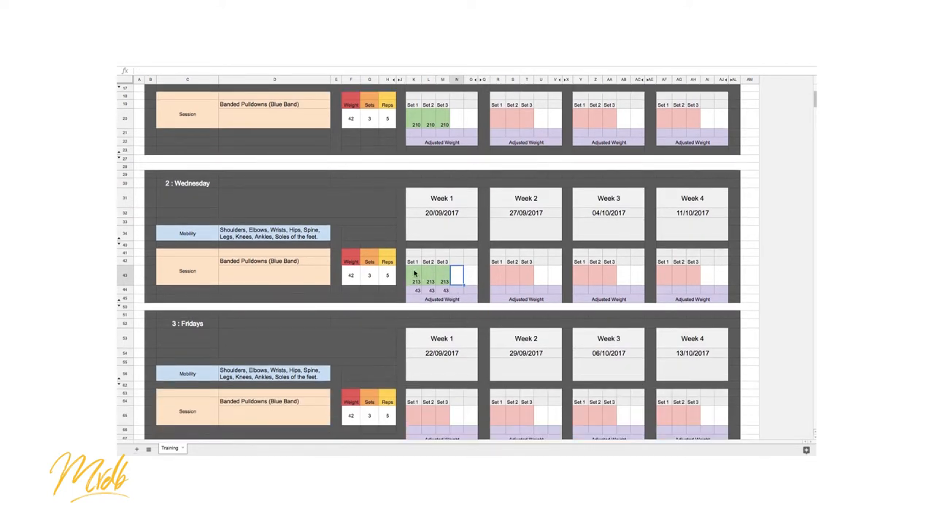
left_click(415, 274)
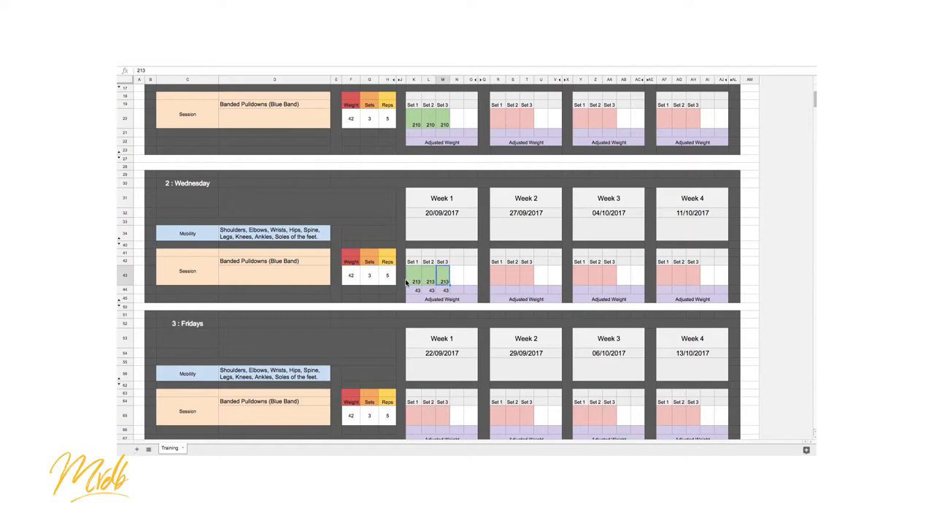
left_click(416, 290)
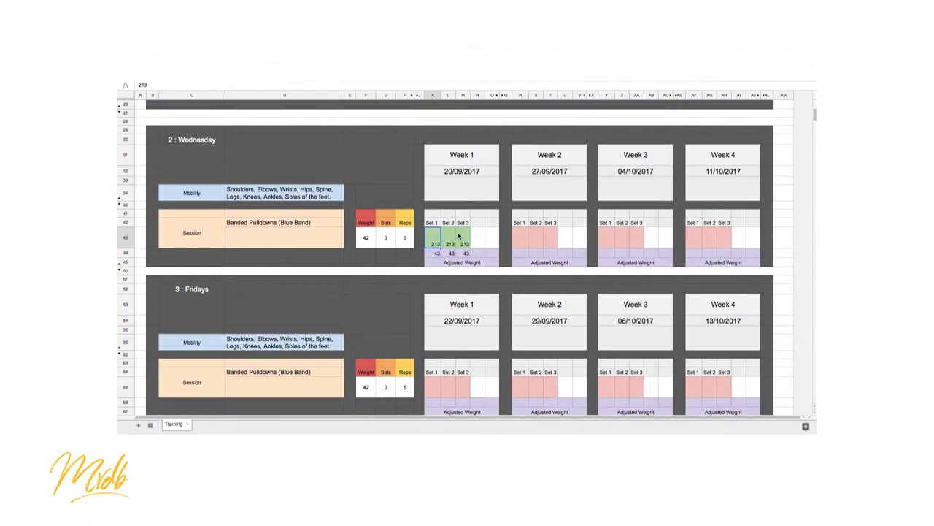
Enter 44 as the adjusted weight under each Friday Week 1 set.
left_click(436, 403)
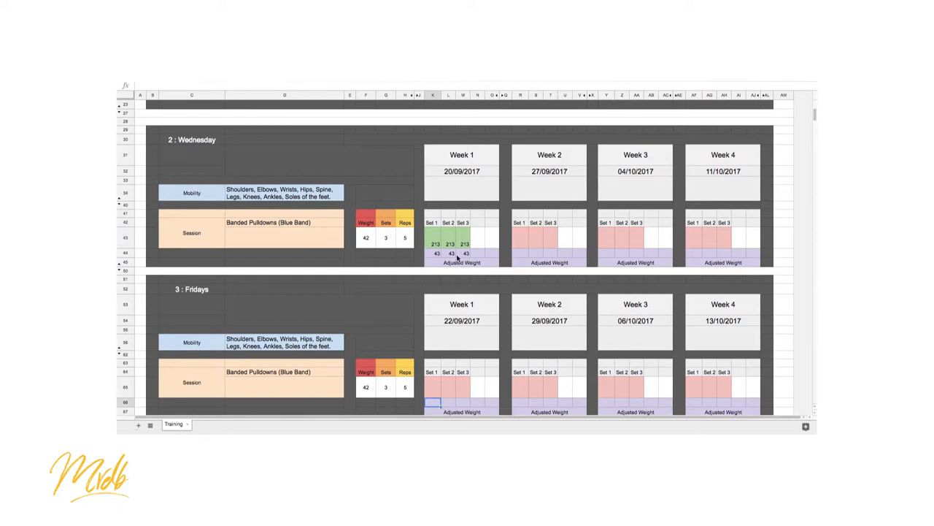
left_click(436, 253)
left_click(436, 403)
left_click(451, 402)
type("44")
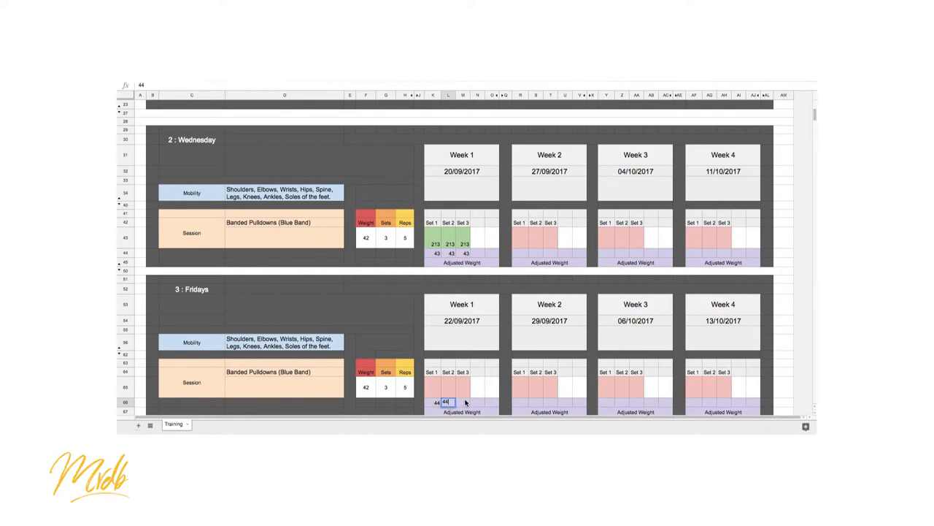
left_click(466, 402)
type("44")
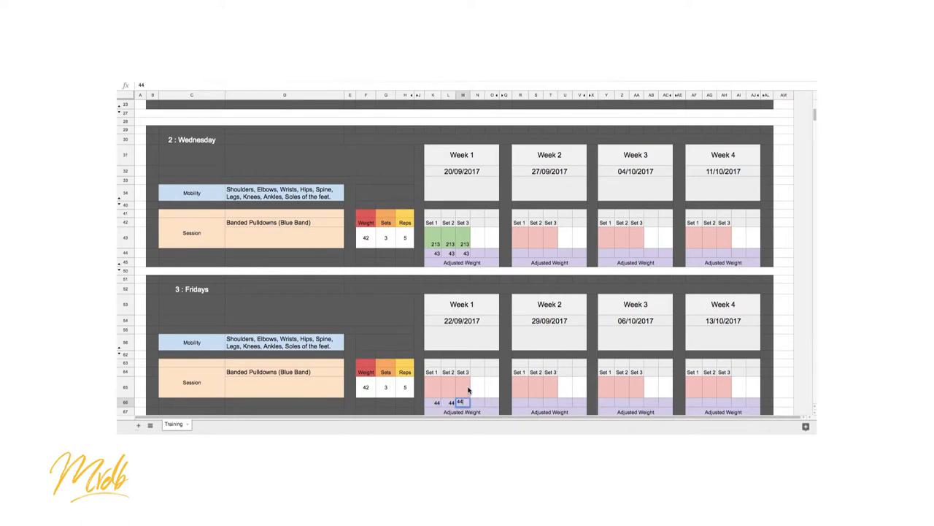
left_click(464, 388)
Log Friday's Week 1 sets as 216, 216 and 172, turning them green.
left_click(432, 388)
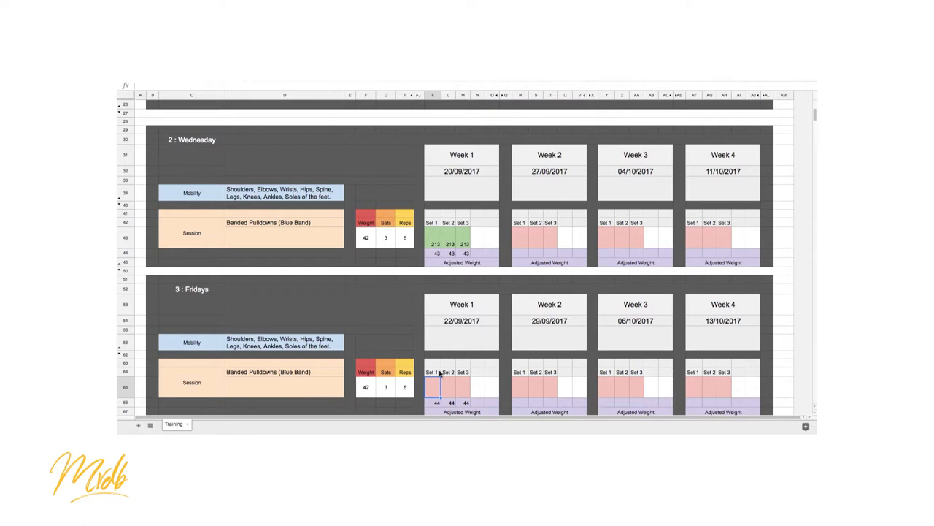
type("216")
left_click(450, 385)
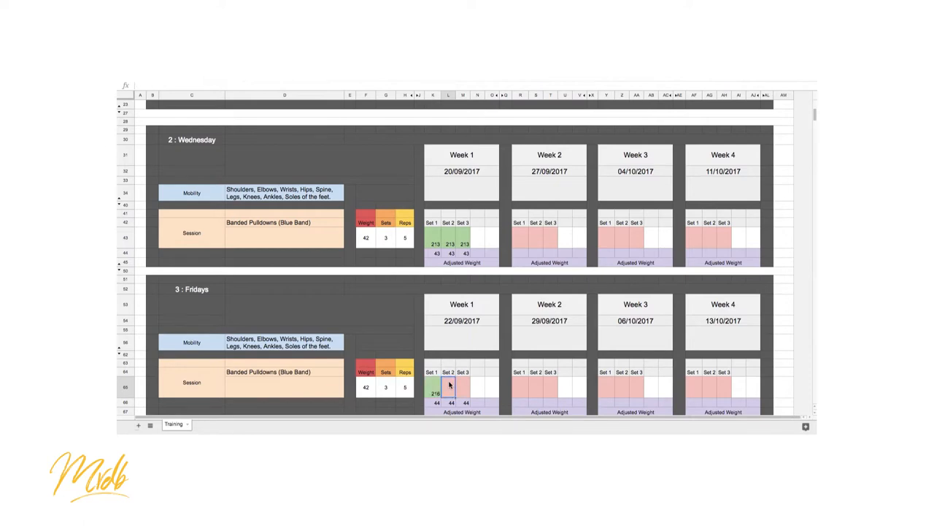
type("216")
left_click(466, 385)
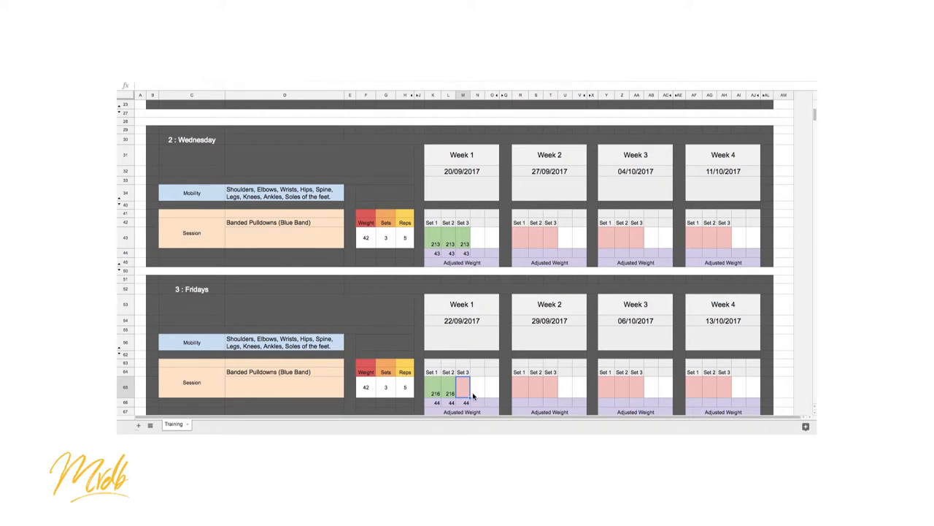
type("172")
key("Return")
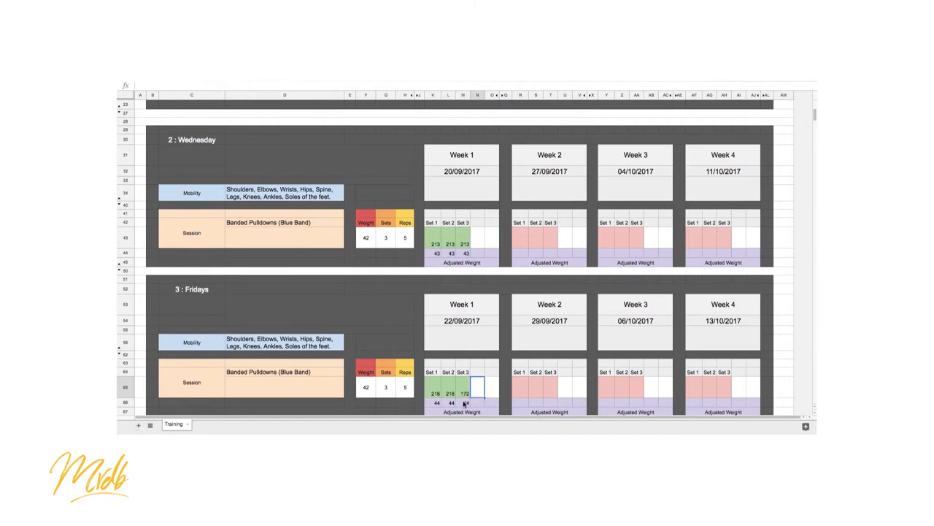
left_click(465, 404)
type("44")
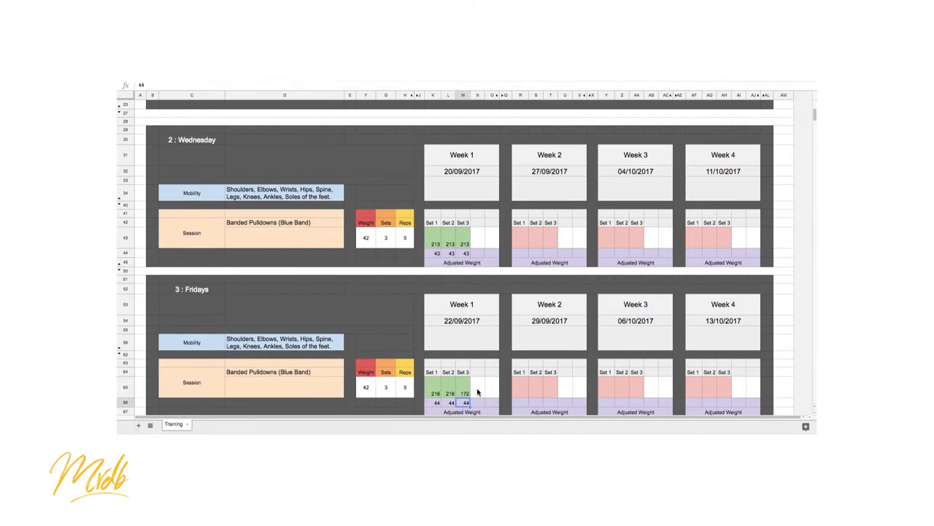
left_click(478, 393)
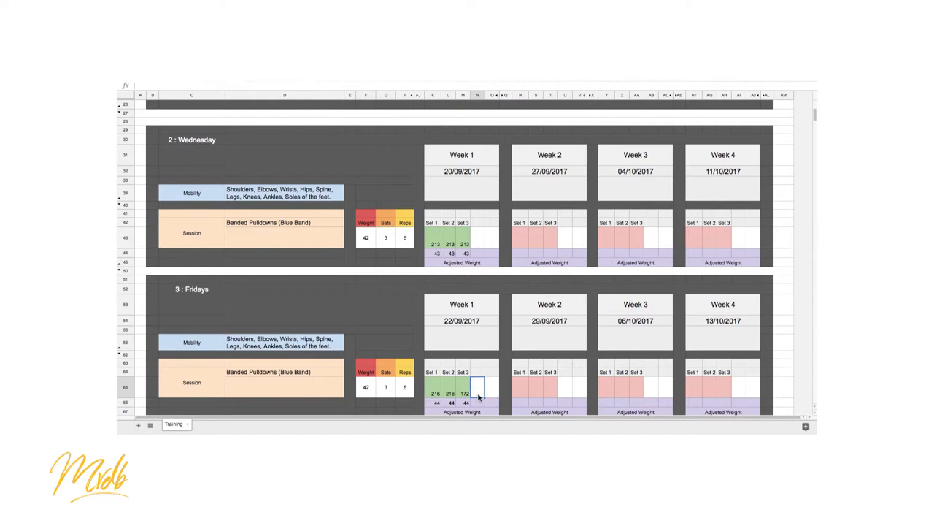
scroll(479, 396, "up", 5)
scroll(511, 292, "up", 3)
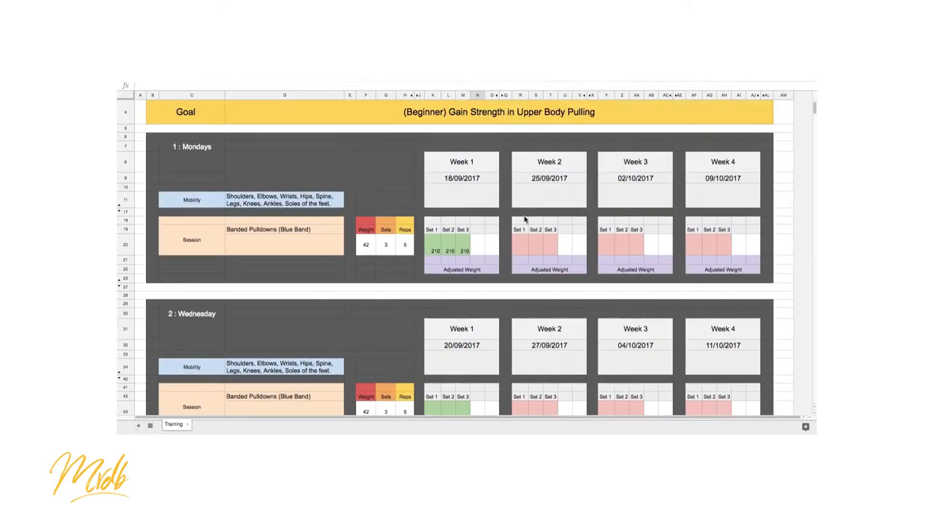
Enter 44 in the three Mondays Week 2 adjusted-weight cells.
left_click(518, 250)
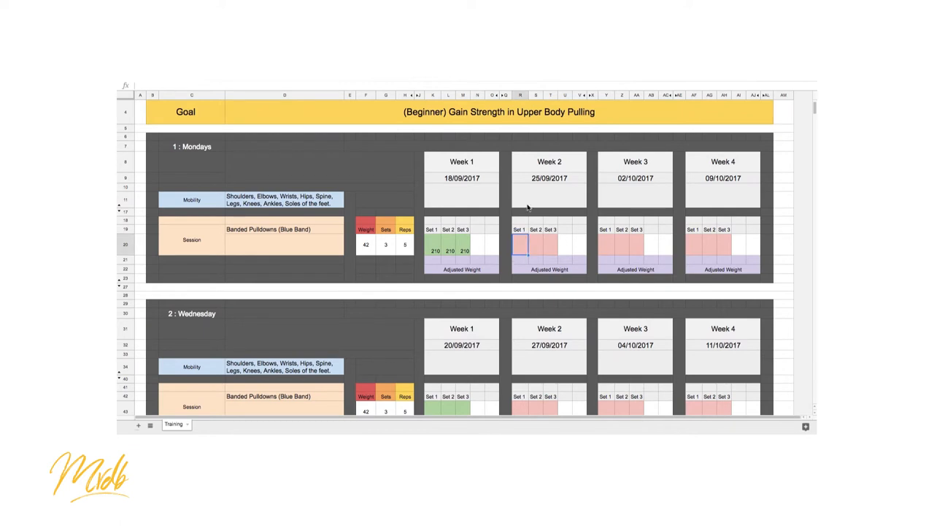
scroll(559, 235, "down", 5)
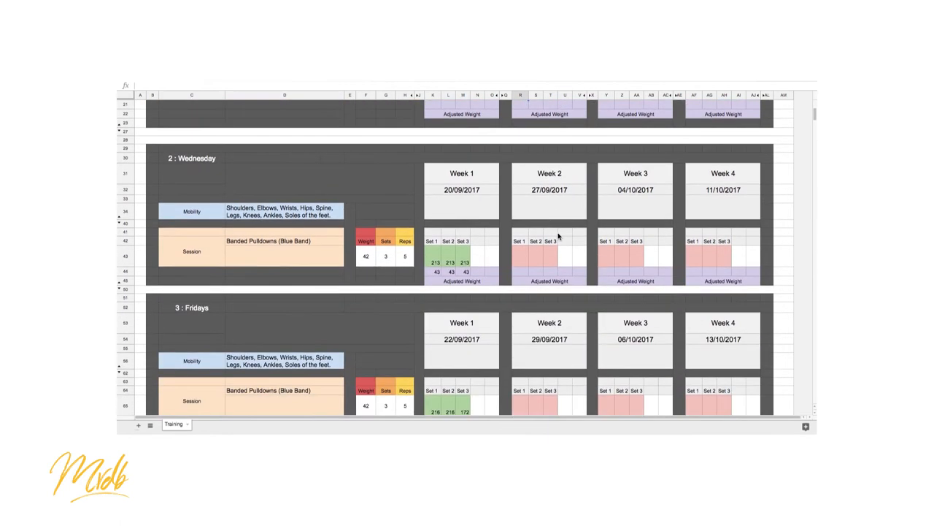
scroll(559, 235, "down", 3)
left_click(436, 378)
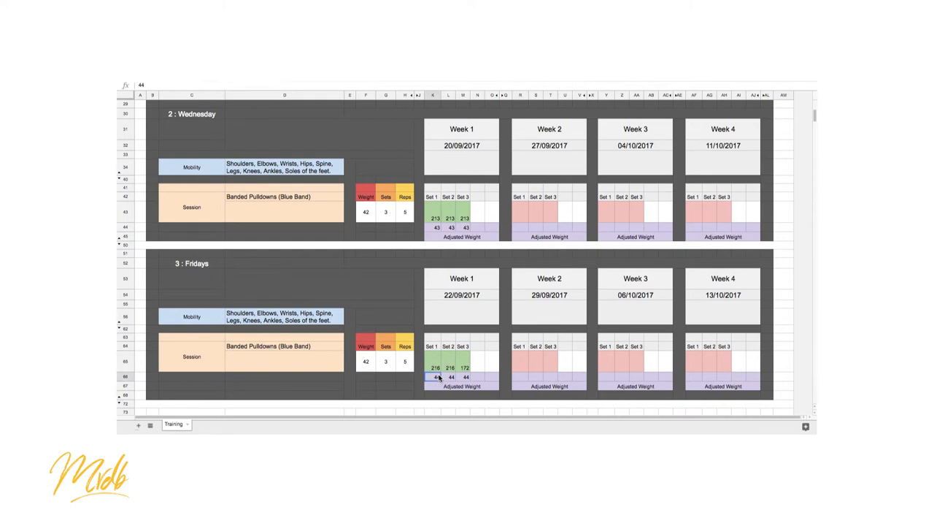
scroll(540, 328, "up", 1)
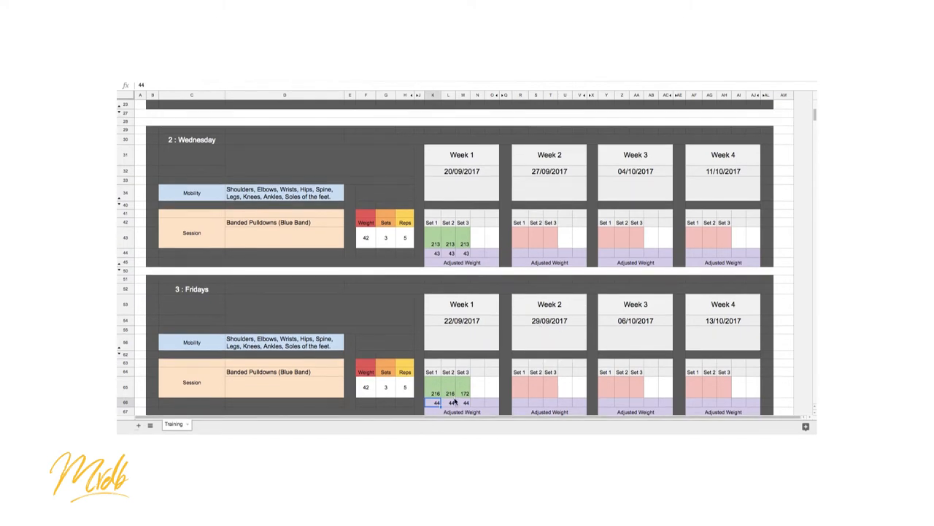
scroll(524, 185, "up", 5)
left_click(525, 183)
scroll(525, 185, "up", 1)
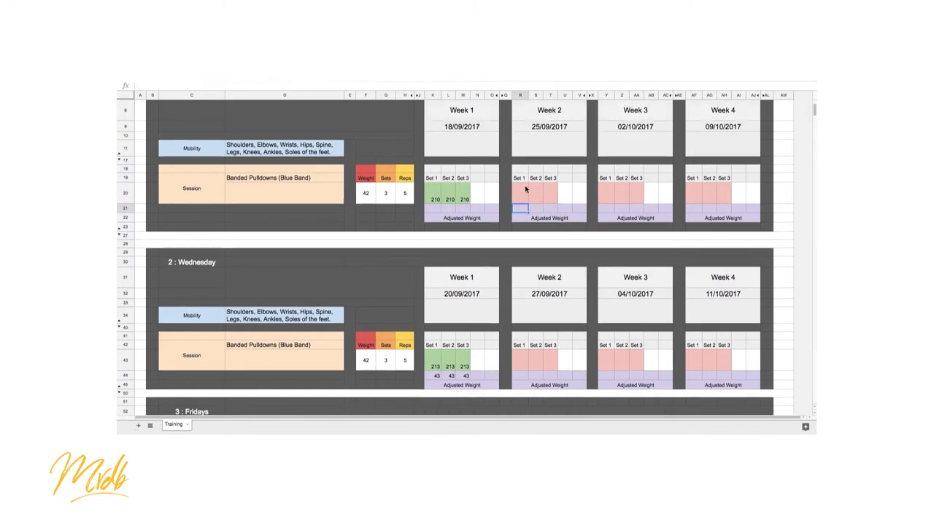
scroll(525, 185, "up", 1)
type("4")
key("Tab")
type("44")
left_click(554, 219)
left_click(552, 203)
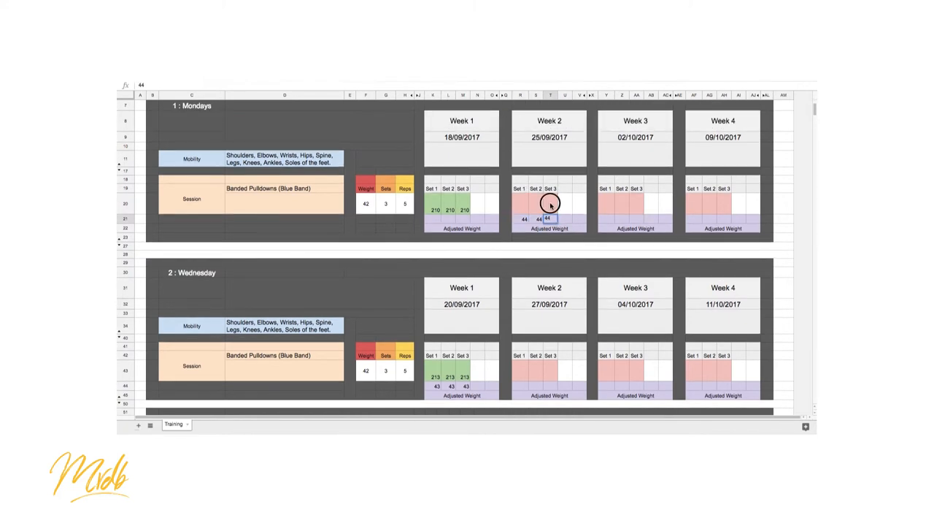
Record 216 for Mondays Week 2 Set 1, Set 2 and Set 3, turning them green.
left_click(519, 206)
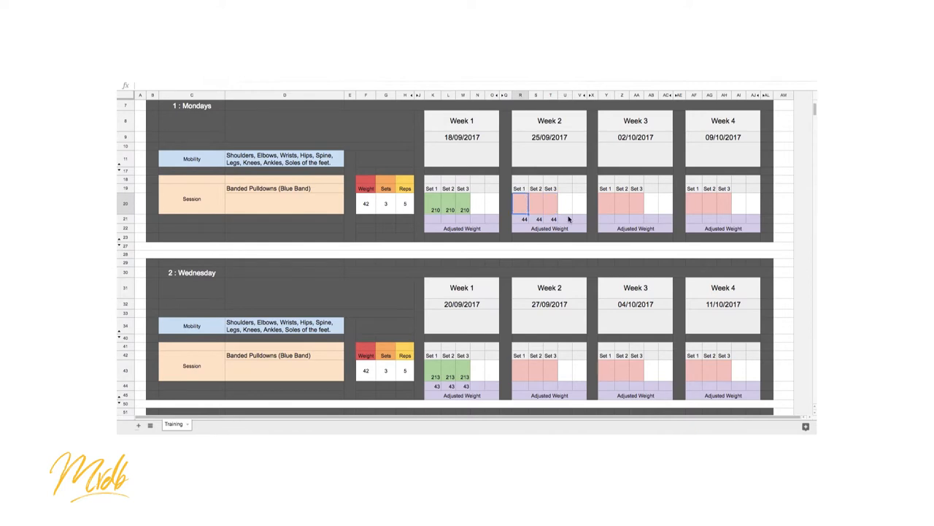
type("216")
left_click(540, 210)
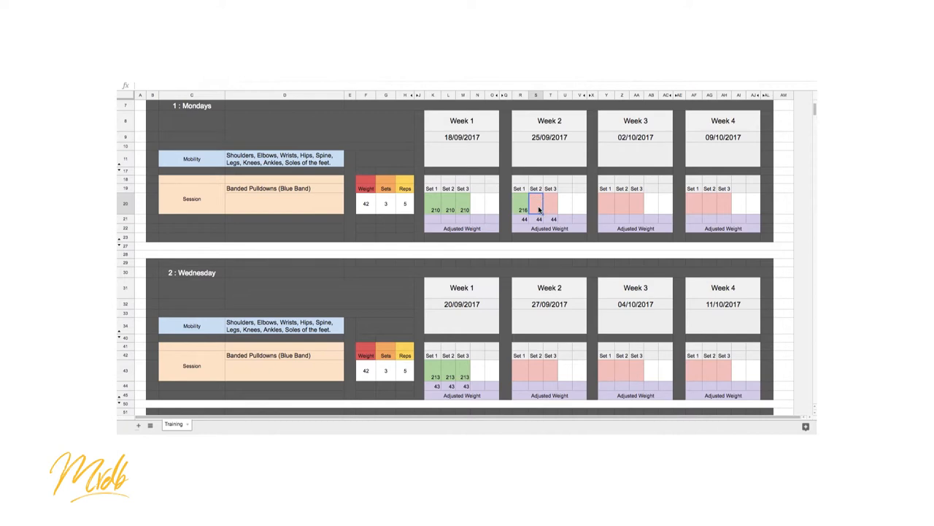
type("2")
left_click(553, 205)
type("216")
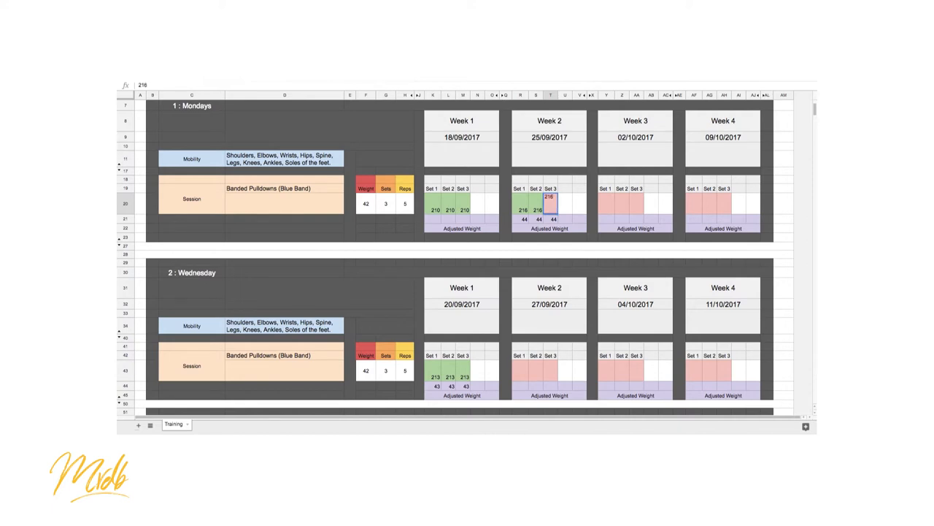
key("Return")
left_click(551, 203)
scroll(534, 212, "down", 2)
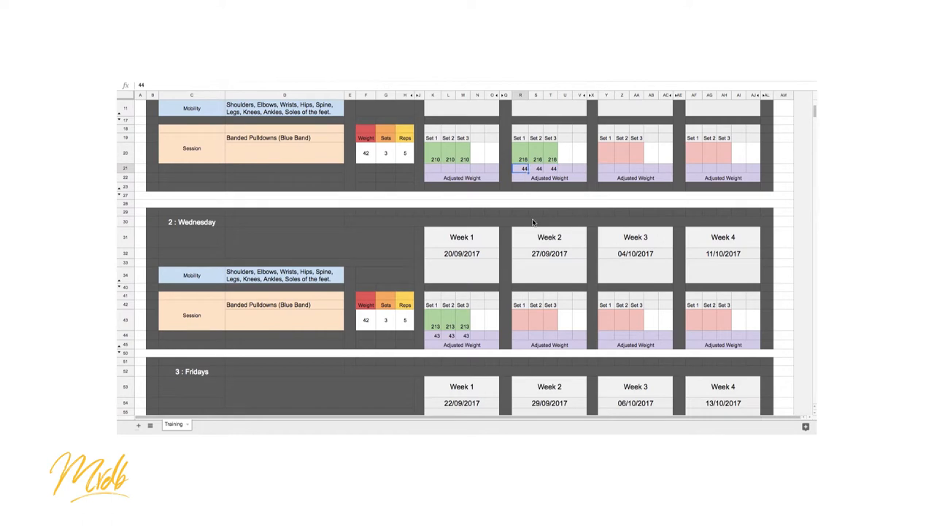
Enter 45 in Wednesday's three Week 2 adjusted-weight cells and log Set 1 as 225.
left_click(520, 335)
type("45")
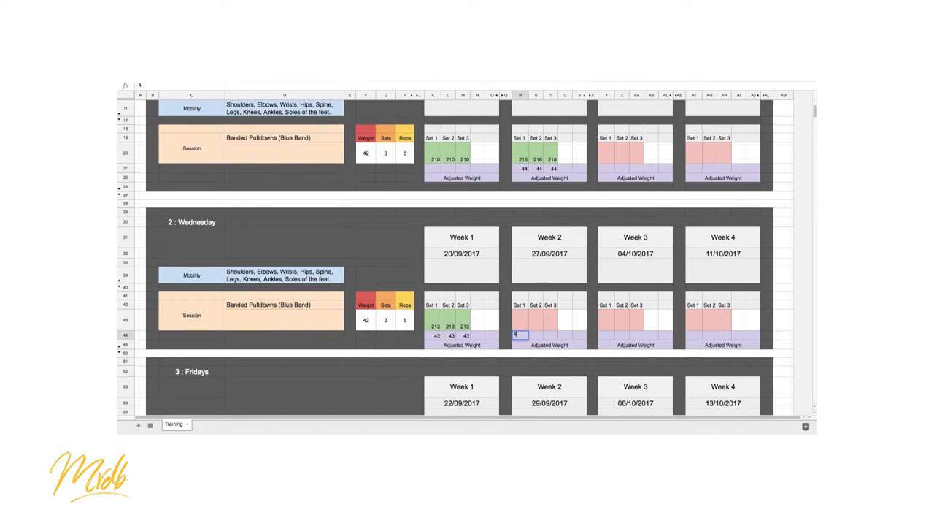
left_click(535, 336)
type("45")
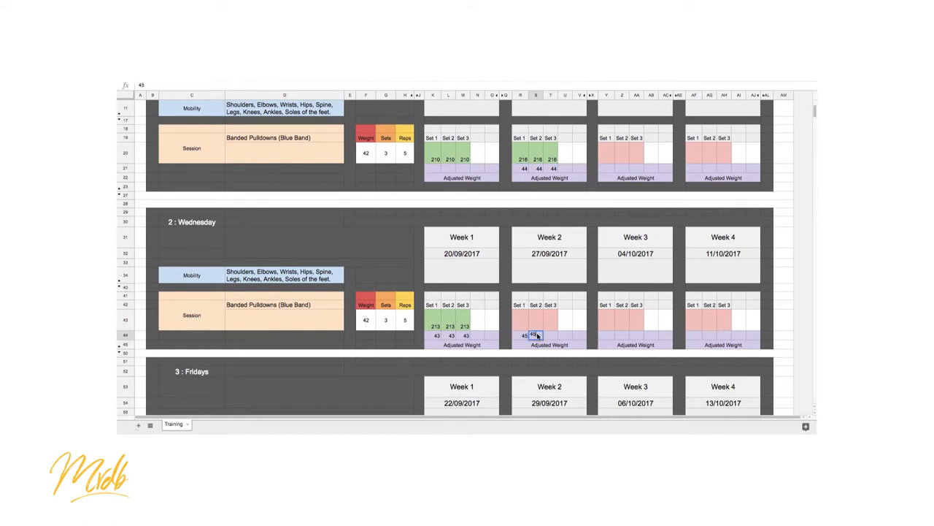
left_click(548, 335)
type("45")
left_click(525, 321)
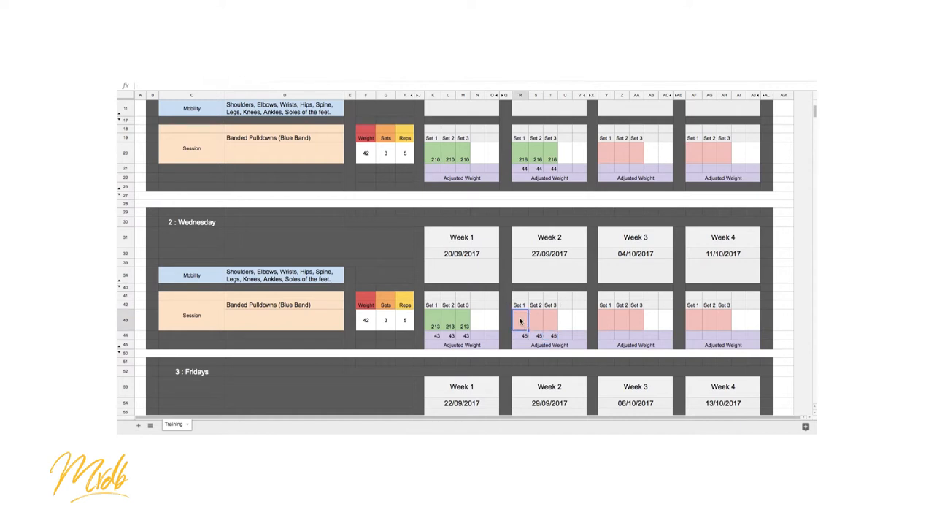
type("225")
left_click(536, 319)
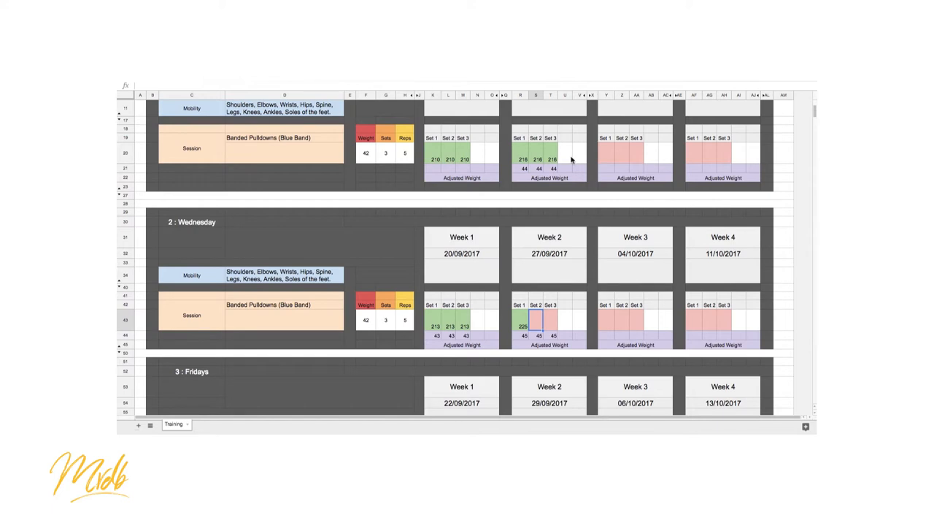
left_click(524, 325)
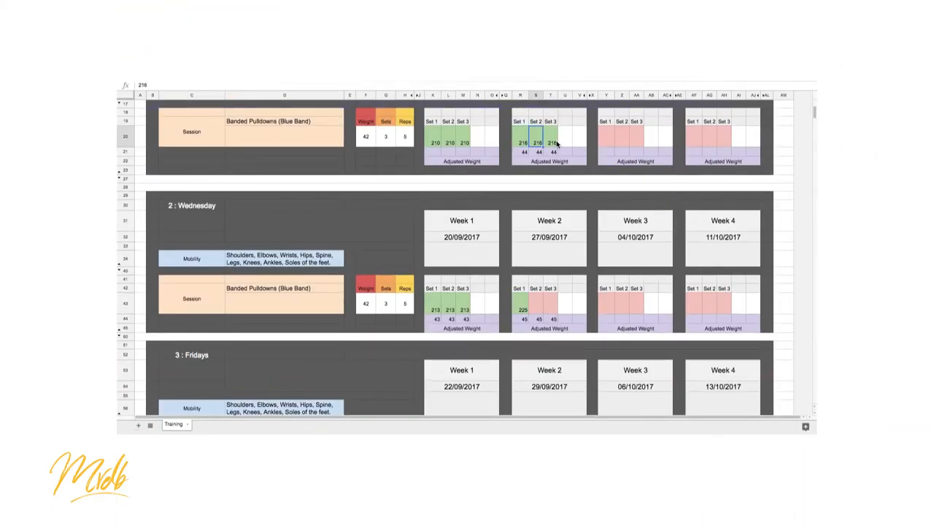
Correct the Mondays Week 2 Set 3 value to 172.
left_click(553, 143)
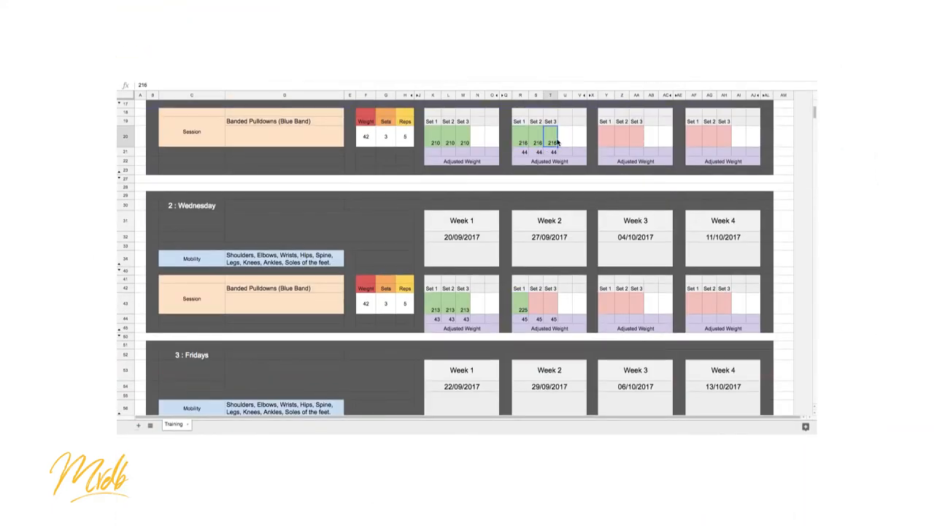
scroll(554, 146, "up", 1)
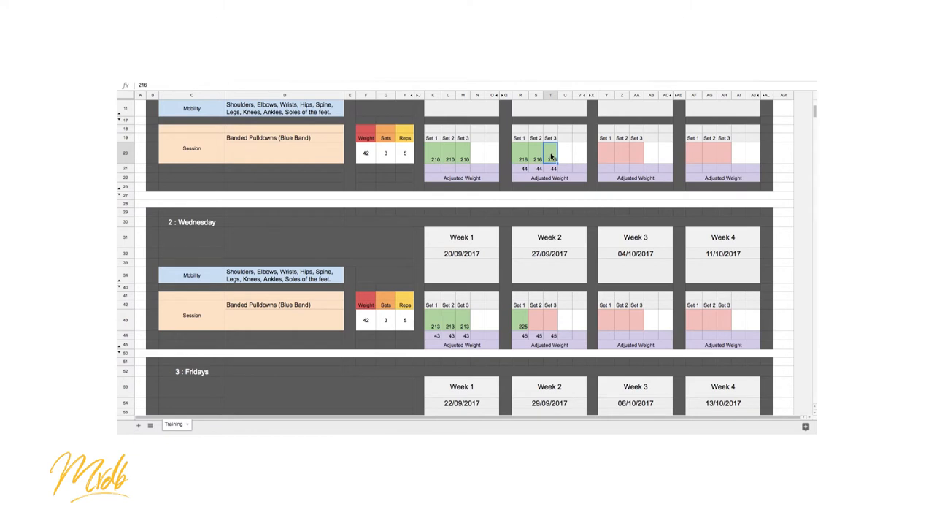
type("172")
key("Return")
left_click(538, 159)
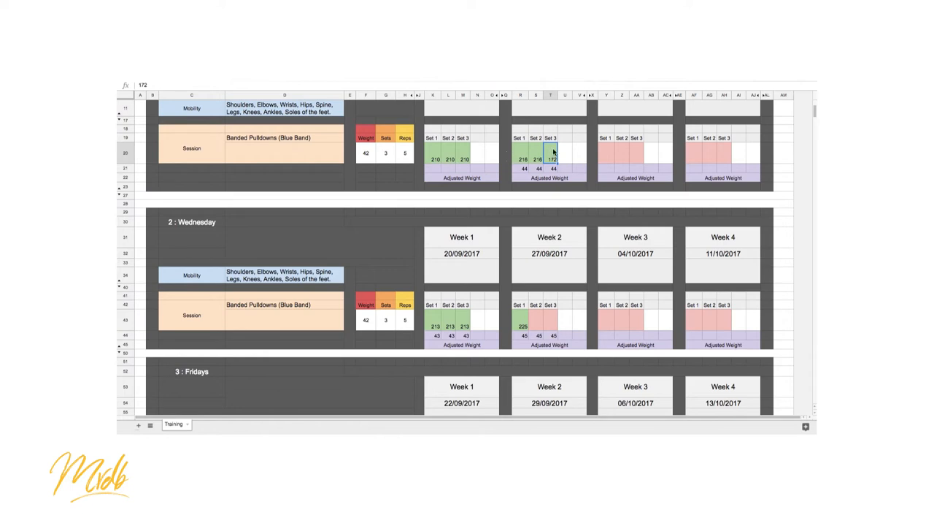
scroll(557, 232, "up", 2)
scroll(558, 232, "down", 2)
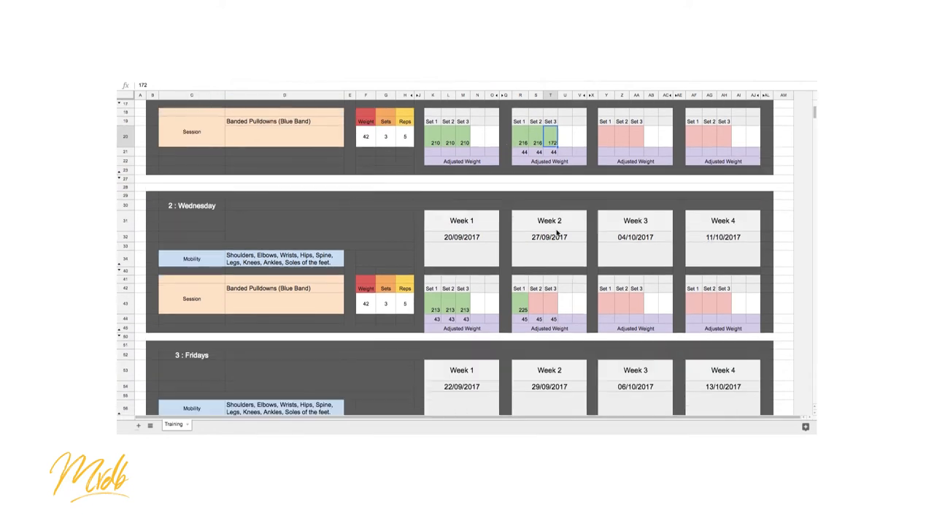
Set Wednesday's Week 2 adjusted weights to 44 and its sets to 216, 216 and 172.
left_click(524, 321)
type("44")
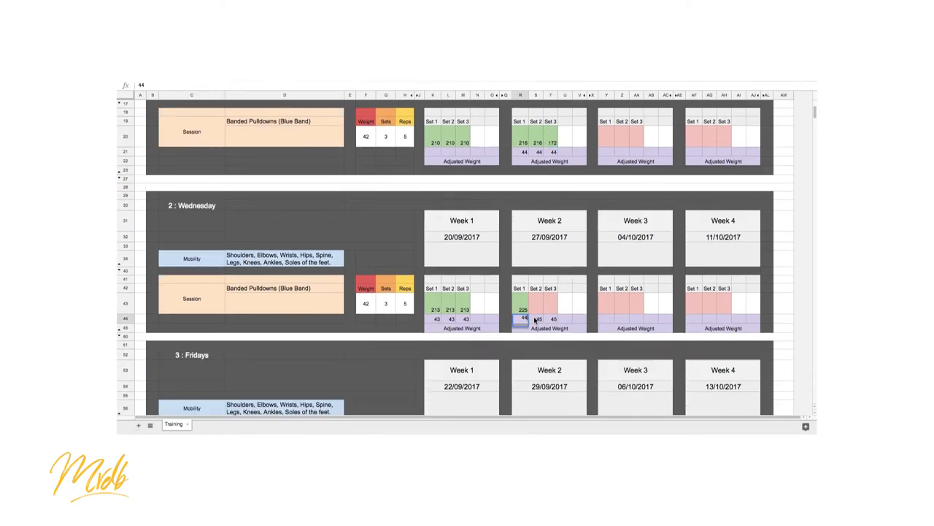
key("Tab")
type("44")
key("Tab")
type("4")
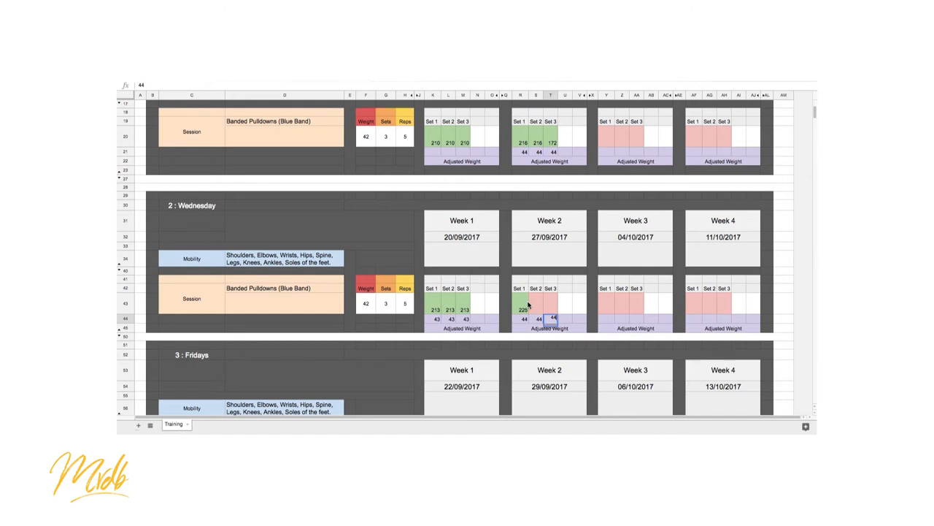
left_click(524, 306)
type("21")
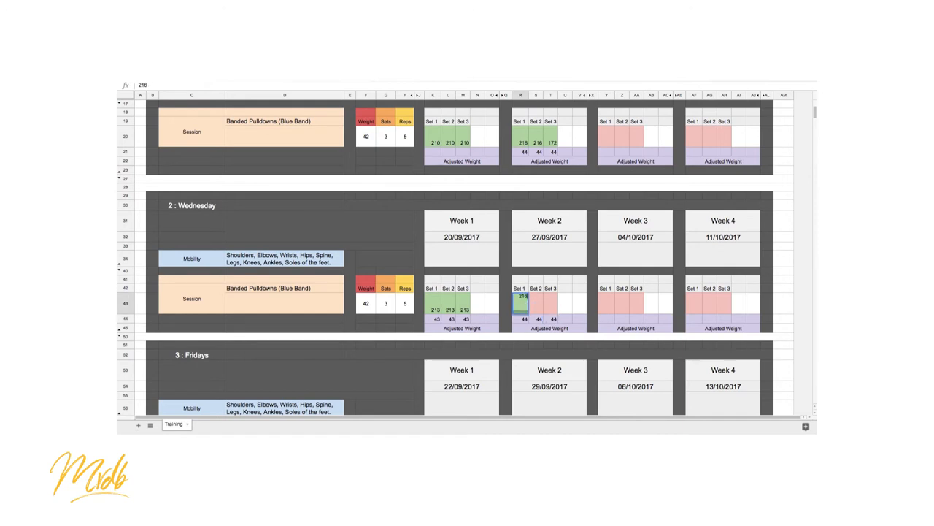
type("6")
key("Tab")
type("21")
left_click(553, 307)
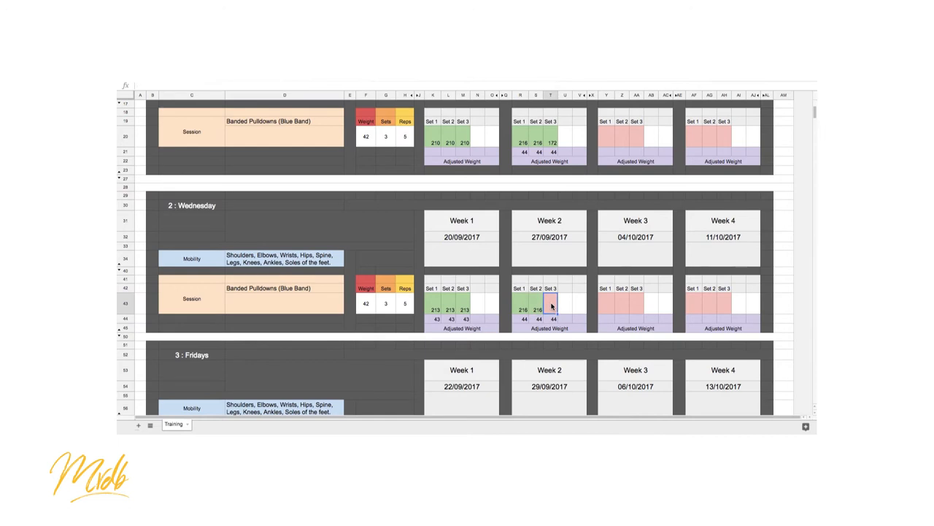
type("172")
key("Tab")
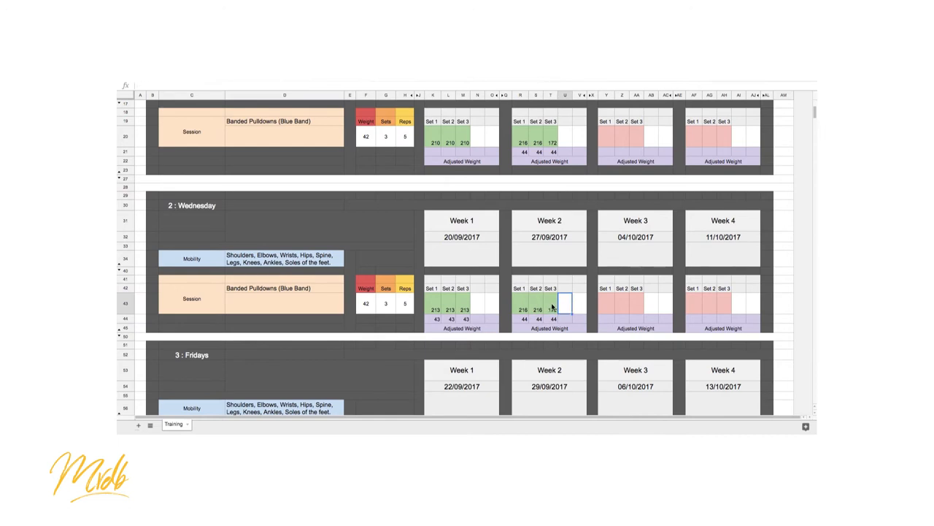
left_click(552, 307)
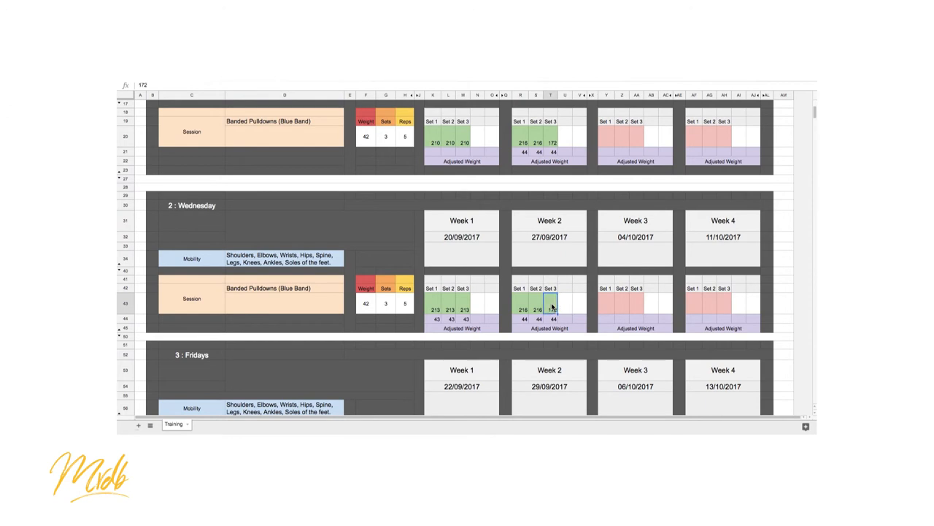
scroll(530, 299, "down", 5)
scroll(529, 299, "up", 1)
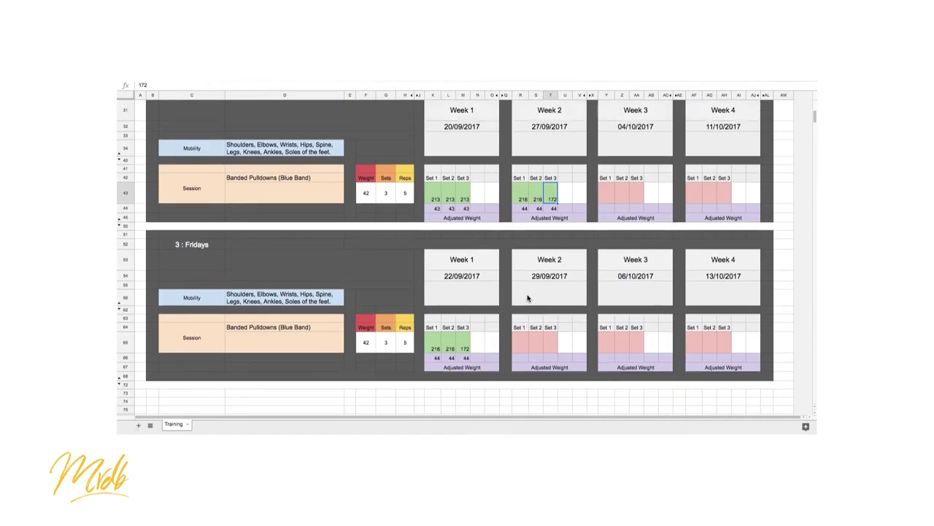
left_click(467, 210)
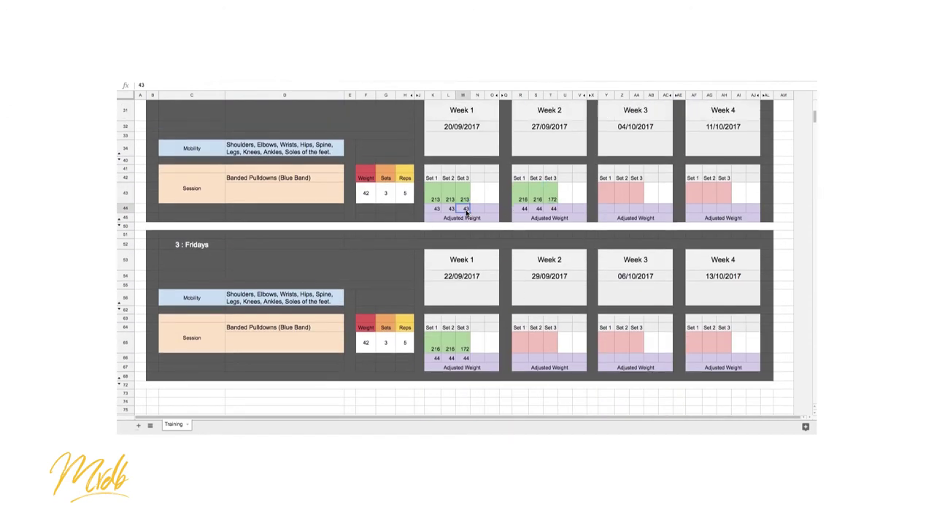
left_click(468, 358)
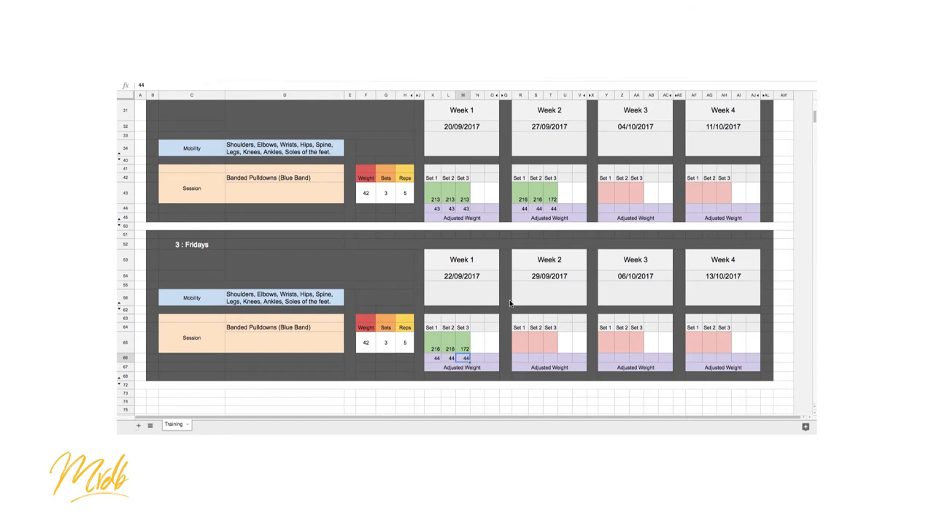
left_click(466, 209)
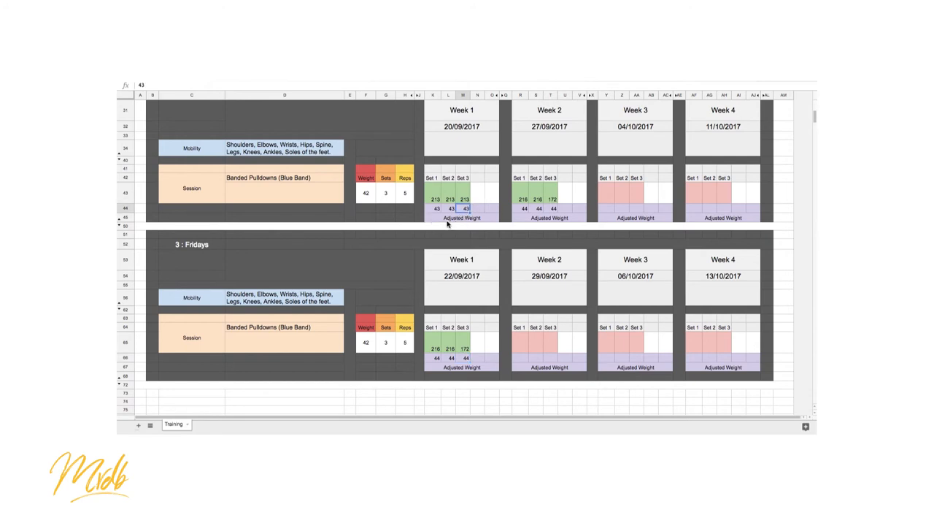
left_click(465, 357)
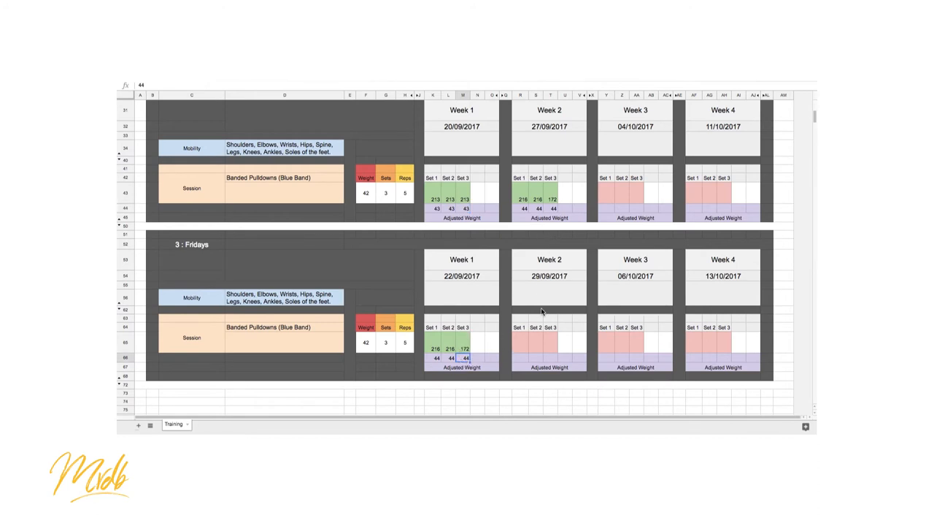
left_click(465, 209)
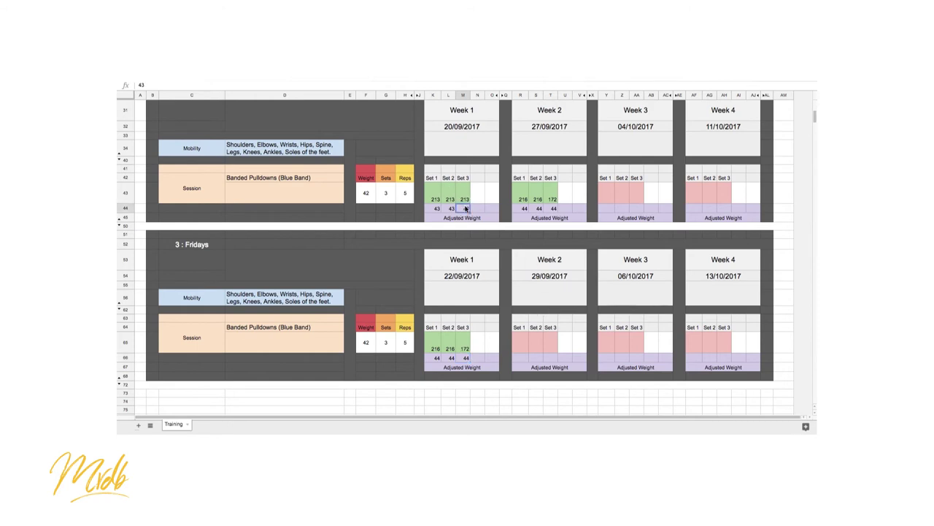
left_click(465, 358)
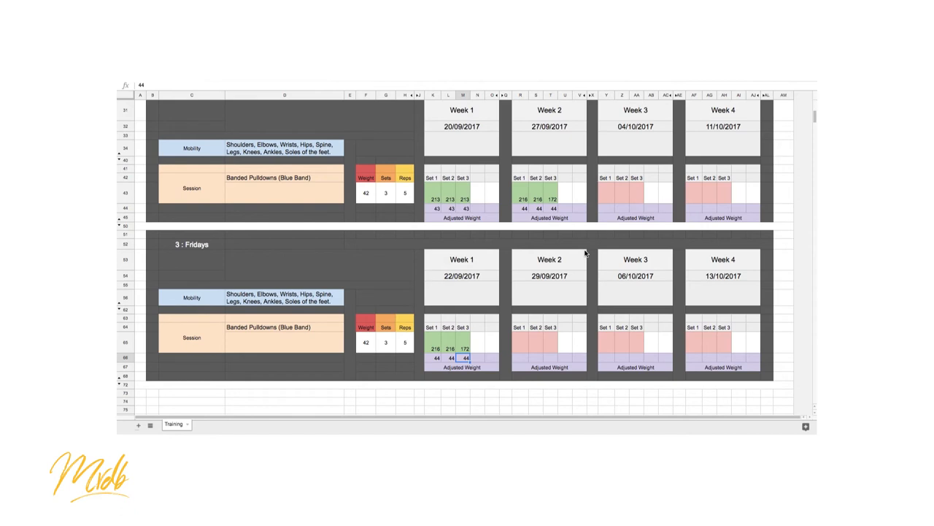
left_click(465, 208)
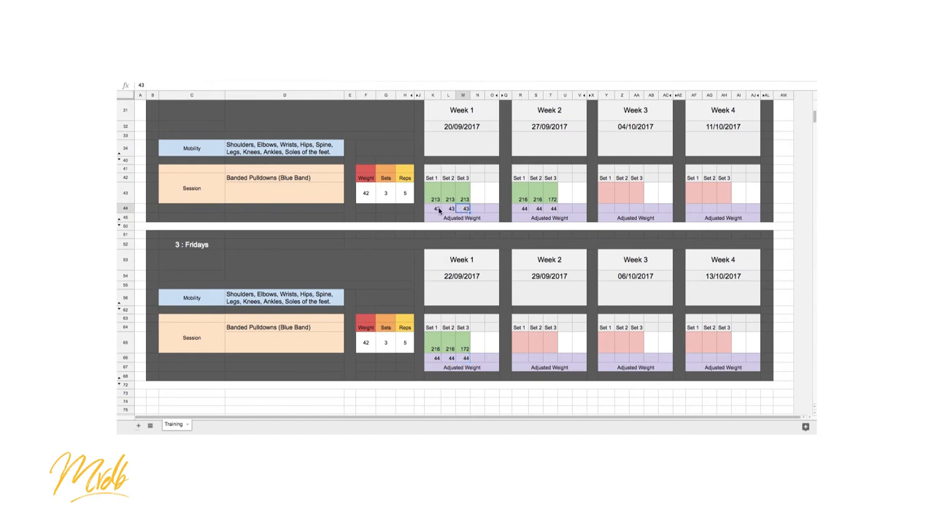
left_click(438, 210)
left_click(436, 349)
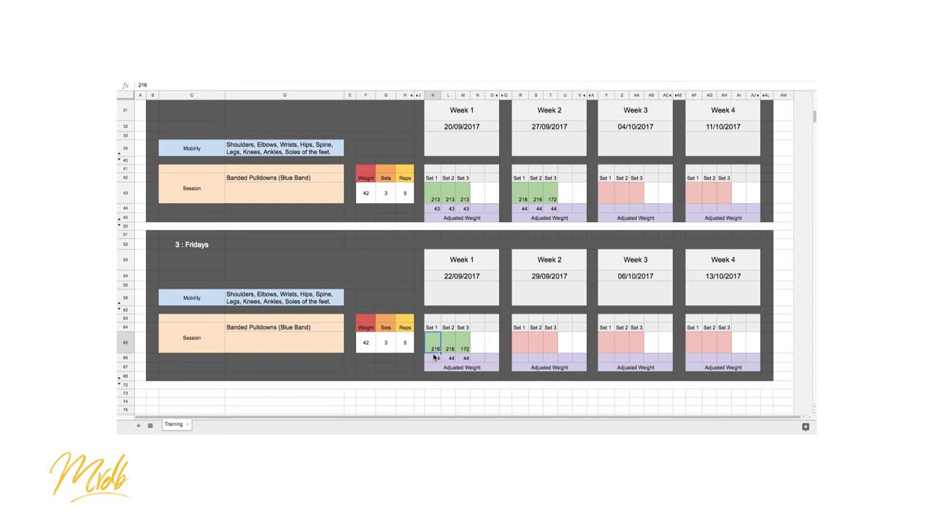
left_click(437, 358)
left_click(466, 358)
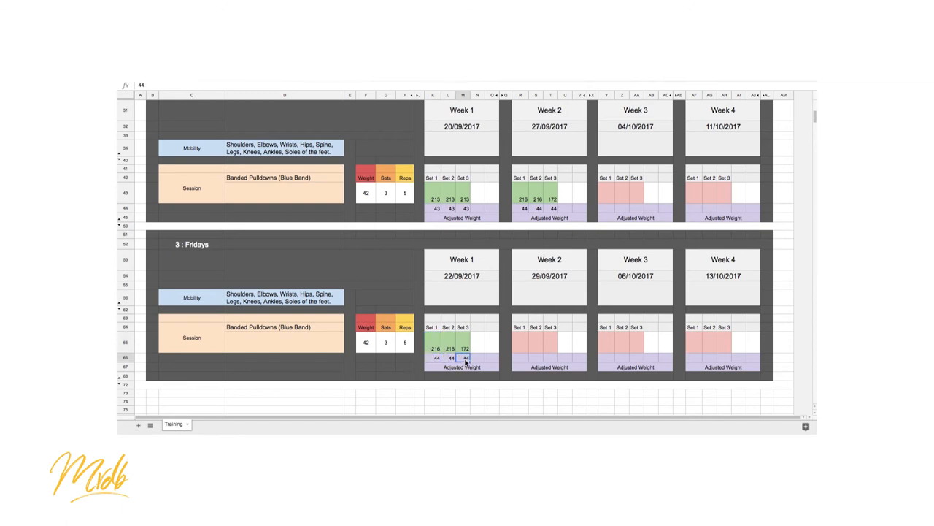
left_click(553, 208)
scroll(560, 224, "up", 3)
scroll(560, 224, "up", 2)
scroll(560, 224, "up", 3)
scroll(532, 225, "down", 2)
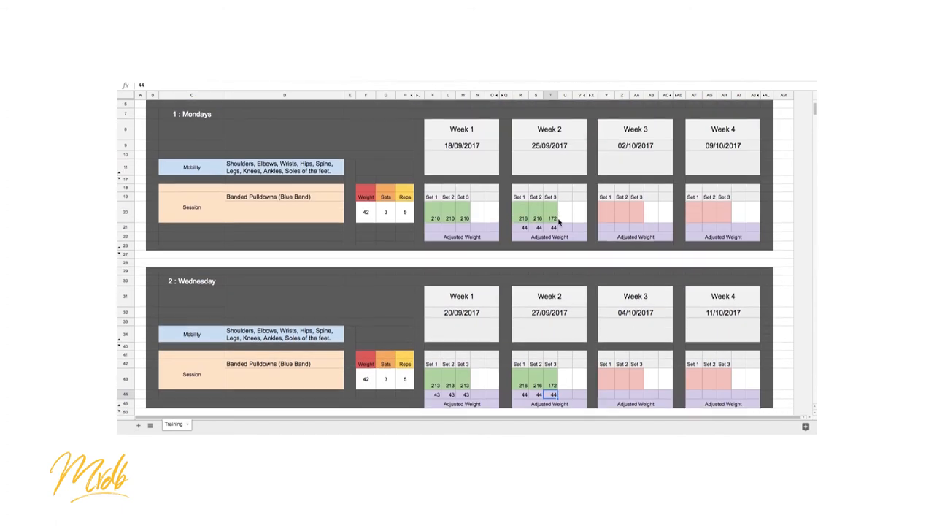
scroll(532, 225, "down", 3)
scroll(532, 226, "down", 3)
scroll(534, 248, "up", 3)
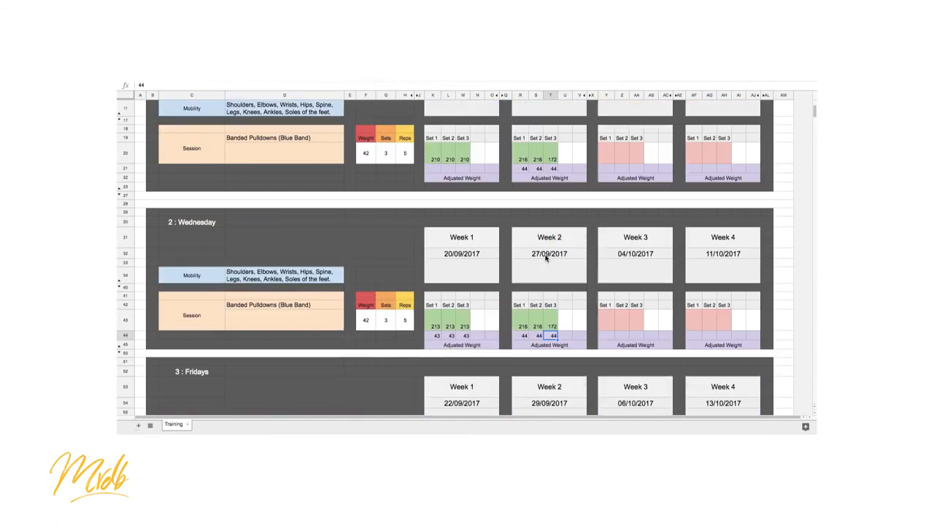
scroll(531, 210, "down", 4)
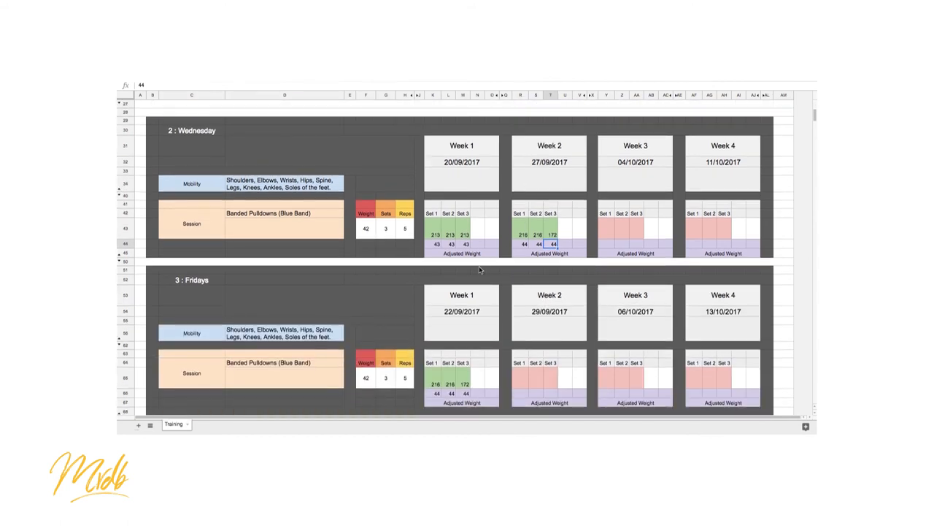
left_click(464, 243)
left_click(536, 244)
left_click(552, 244)
left_click(450, 244)
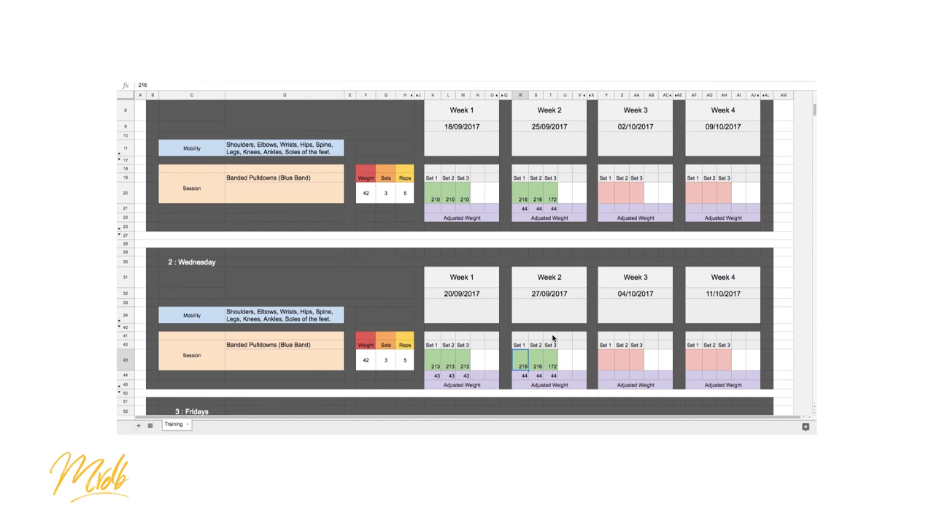
scroll(553, 338, "up", 2)
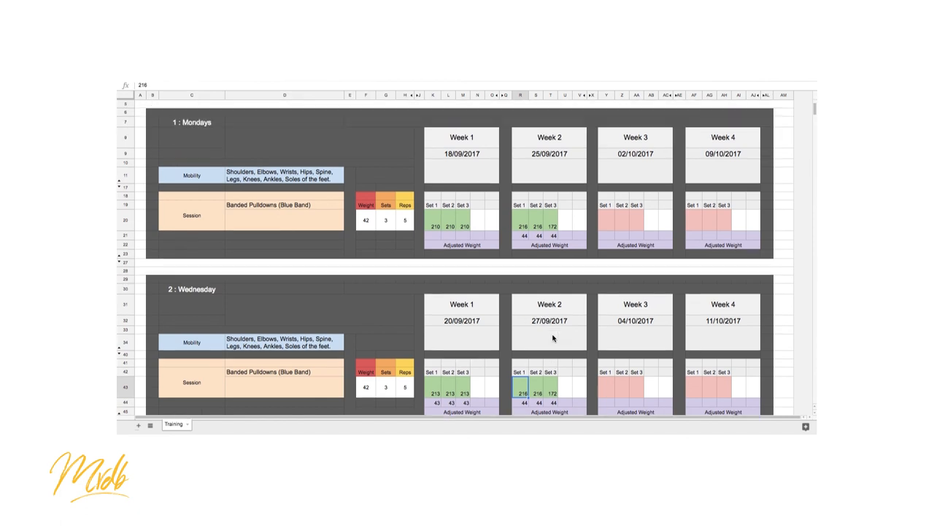
scroll(552, 338, "up", 2)
left_click(523, 250)
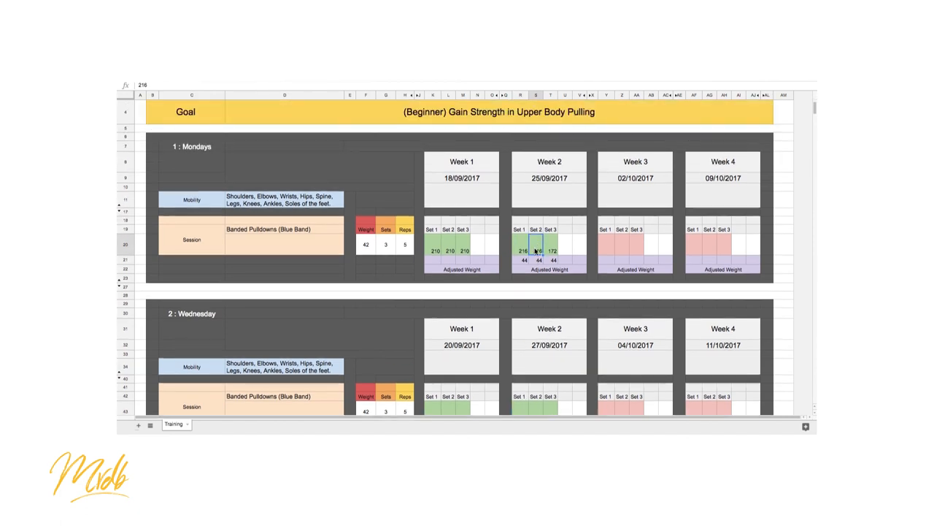
left_click(551, 250)
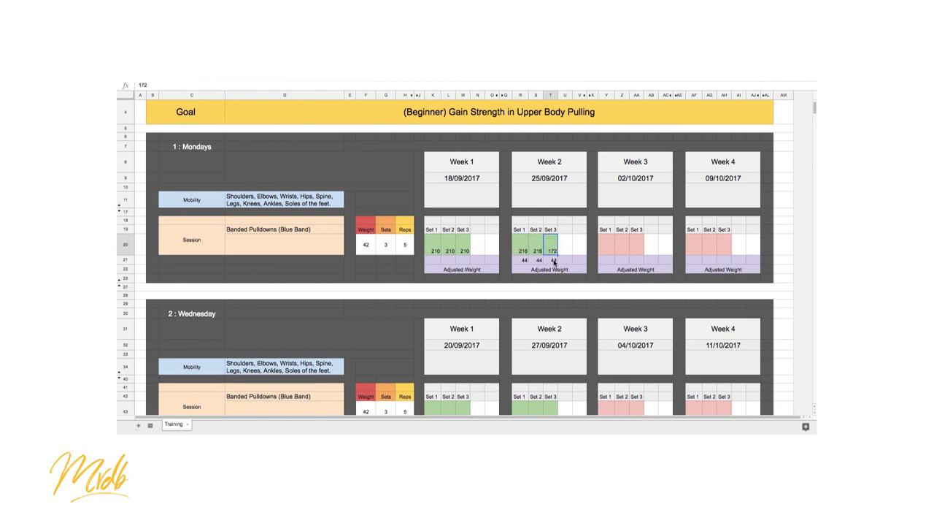
scroll(562, 283, "down", 5)
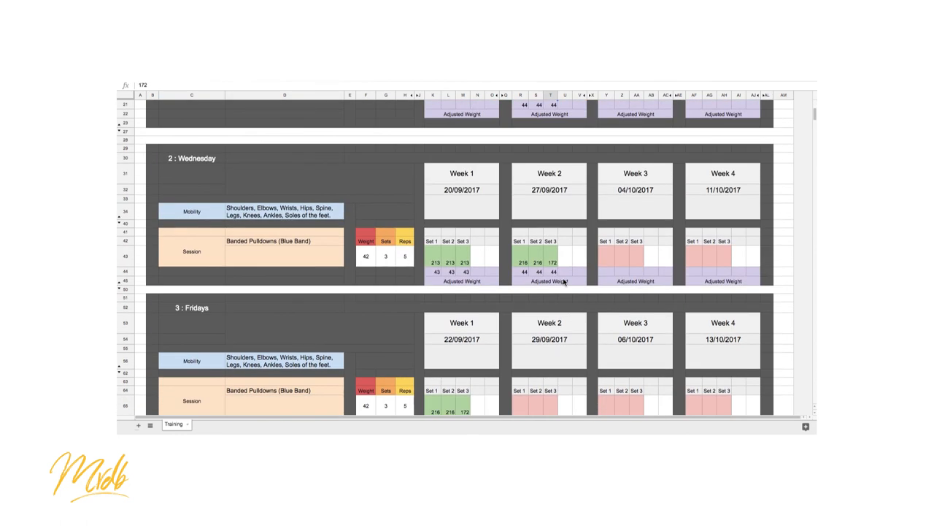